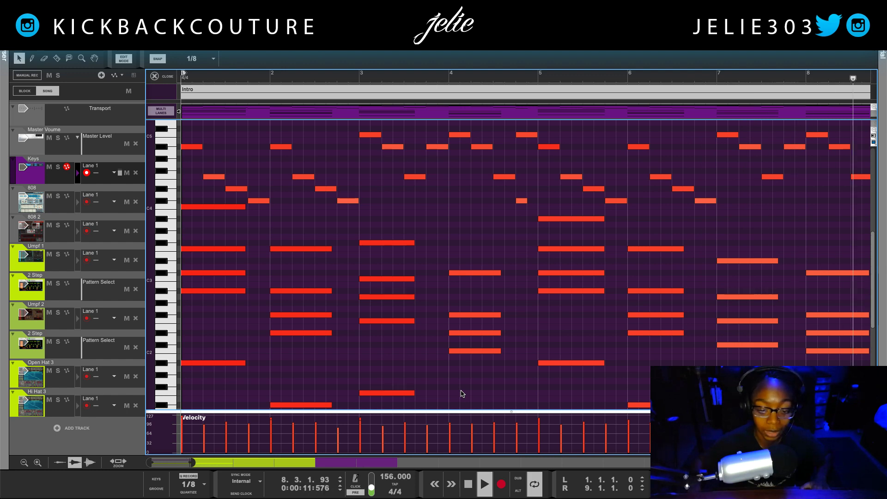
Step: Stop playback and look over the full range of the Keys track's notes in the piano roll
{"action": "key", "text": "space"}
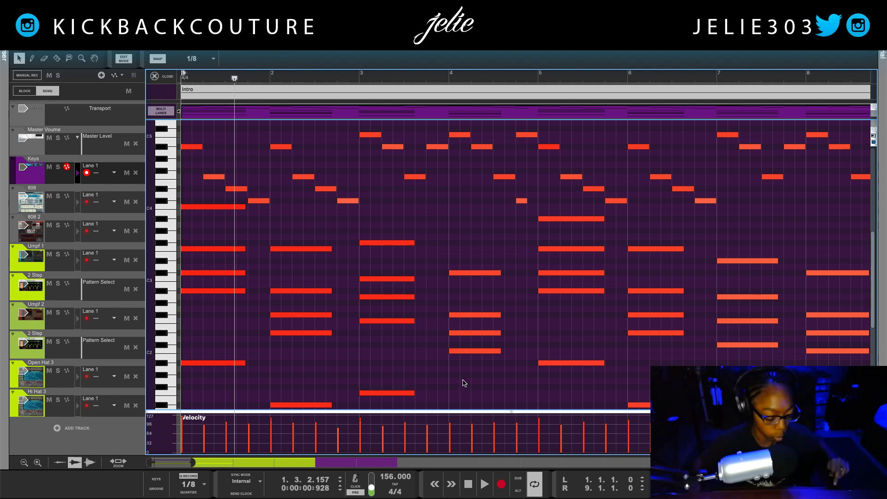
{"action": "scroll", "coordinate": [468, 366], "scroll_direction": "down", "scroll_amount": 5}
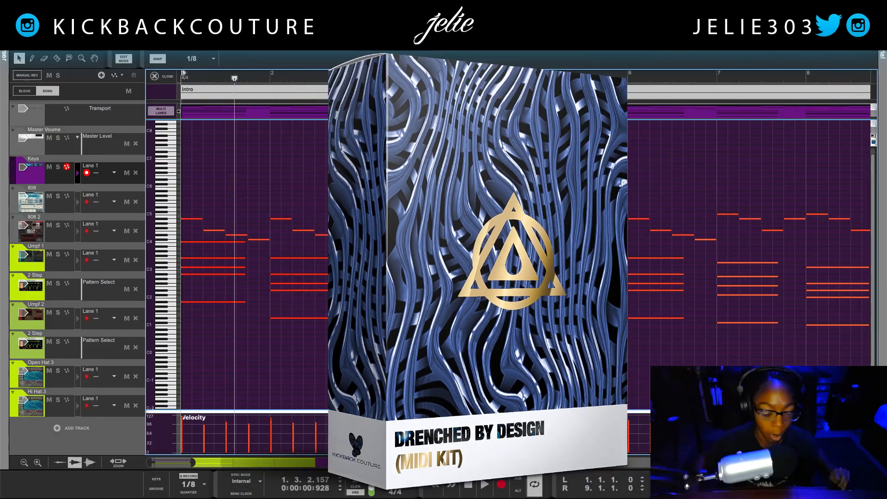
{"action": "scroll", "coordinate": [460, 381], "scroll_direction": "right", "scroll_amount": 2}
{"action": "scroll", "coordinate": [508, 263], "scroll_direction": "left", "scroll_amount": 1}
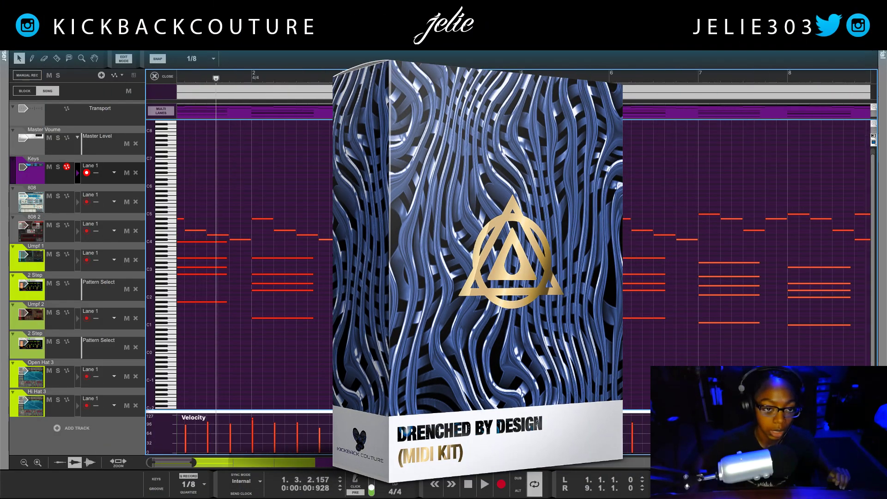
{"action": "scroll", "coordinate": [508, 263], "scroll_direction": "up", "scroll_amount": 1}
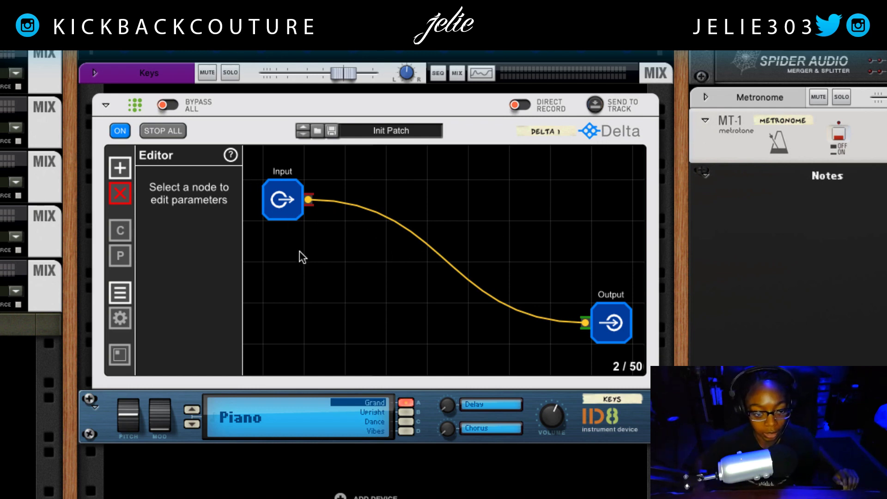
Step: Toggle the mini map and hide the parameter editor of the Delta device
{"action": "left_click", "coordinate": [119, 355]}
{"action": "left_click", "coordinate": [120, 355]}
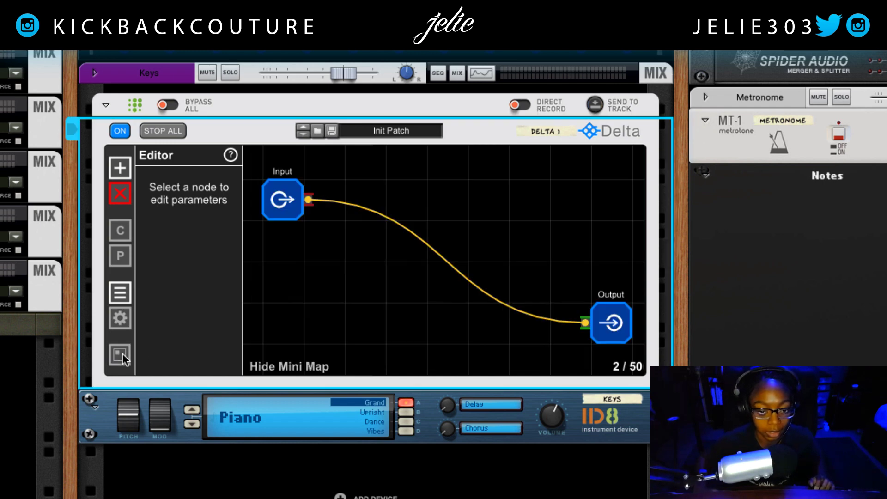
{"action": "left_click", "coordinate": [120, 294]}
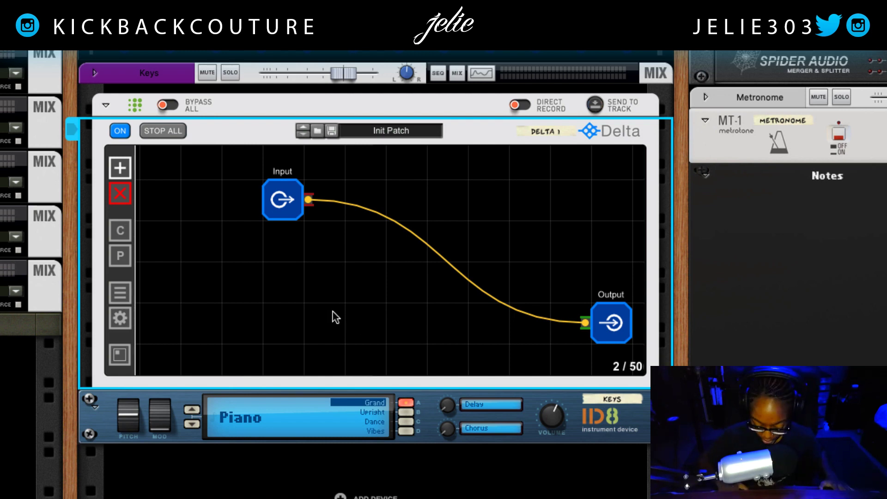
Step: Add an Offset Velocity Random node and wire it between the Input and Output nodes
{"action": "left_click", "coordinate": [120, 167]}
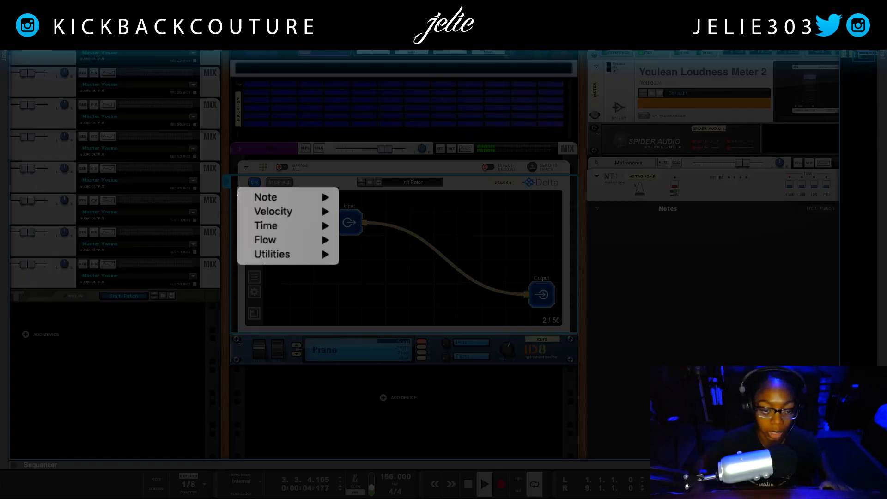
{"action": "left_click", "coordinate": [243, 193]}
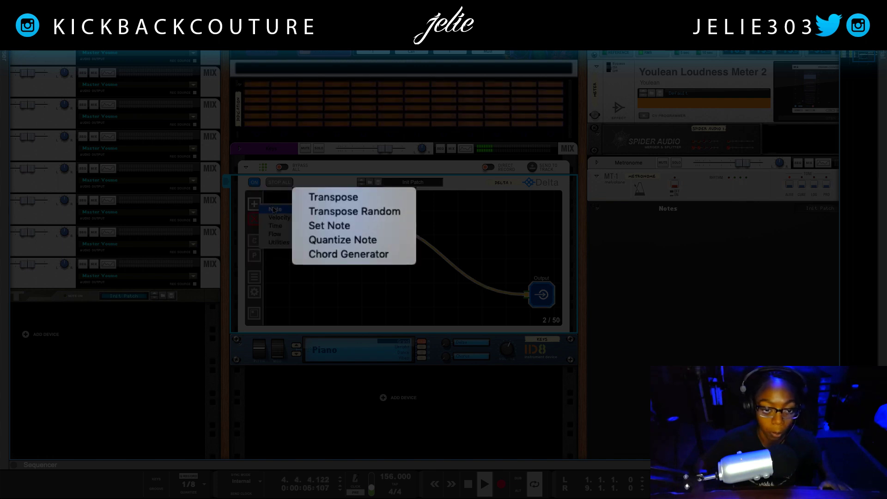
{"action": "left_click", "coordinate": [277, 217]}
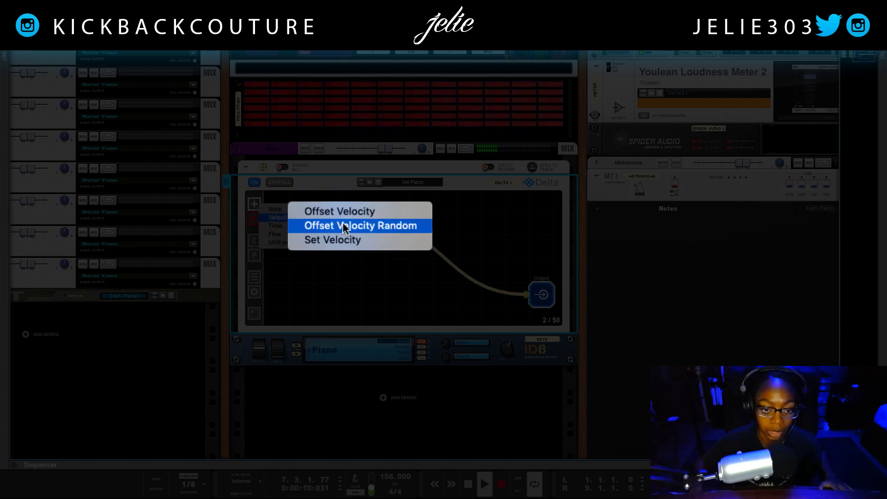
{"action": "left_click", "coordinate": [367, 226]}
{"action": "left_click", "coordinate": [385, 230]}
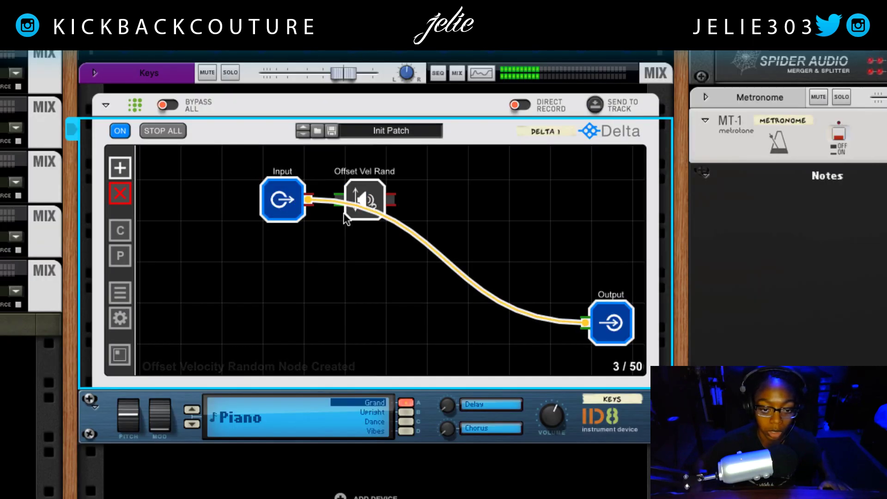
{"action": "mouse_move", "coordinate": [581, 327]}
{"action": "left_mouse_down"}
{"action": "mouse_move", "coordinate": [396, 247]}
{"action": "mouse_move", "coordinate": [340, 199]}
{"action": "mouse_move", "coordinate": [482, 246]}
{"action": "mouse_move", "coordinate": [574, 321]}
{"action": "mouse_move", "coordinate": [589, 321]}
{"action": "left_mouse_up"}
Step: Set the Offset Vel Rand node's minimum to -37 and its maximum to +20
{"action": "left_click", "coordinate": [370, 208]}
{"action": "left_click", "coordinate": [366, 208]}
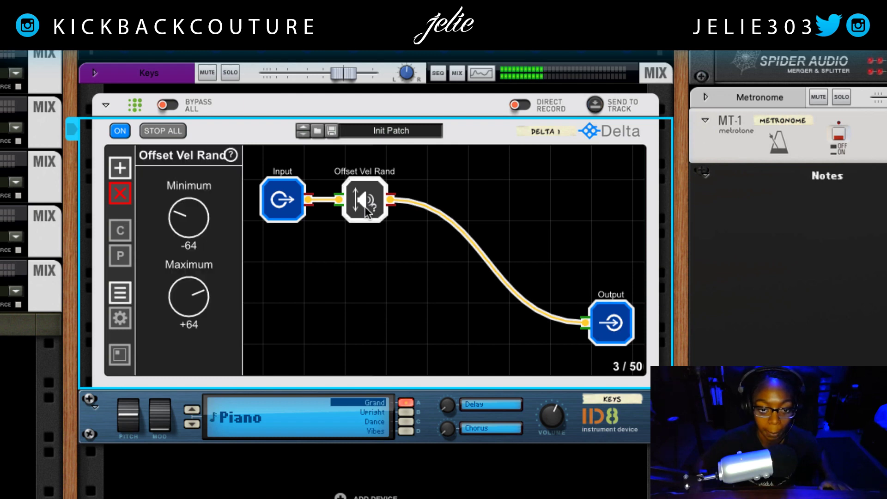
{"action": "left_click_drag", "start_coordinate": [197, 301], "coordinate": [186, 373]}
{"action": "left_click_drag", "start_coordinate": [188, 227], "coordinate": [201, 173]}
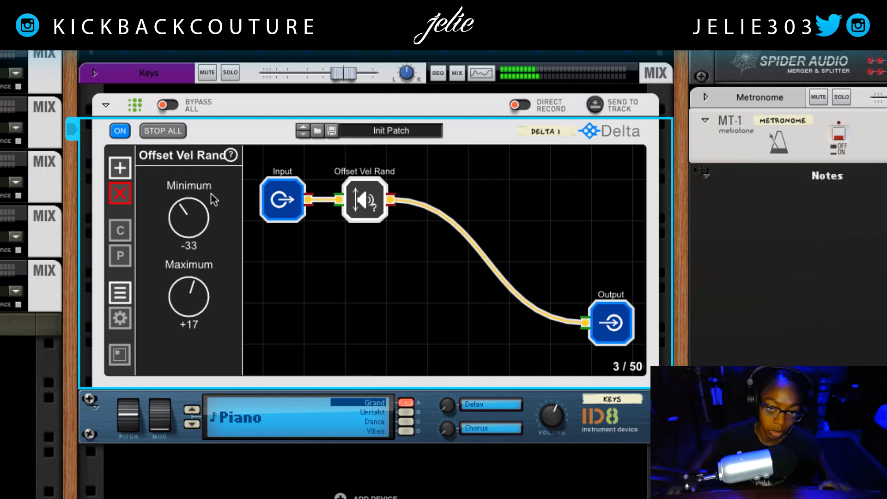
{"action": "left_click_drag", "start_coordinate": [187, 215], "coordinate": [186, 218]}
{"action": "left_click_drag", "start_coordinate": [189, 284], "coordinate": [189, 280]}
{"action": "left_click_drag", "start_coordinate": [182, 215], "coordinate": [182, 219]}
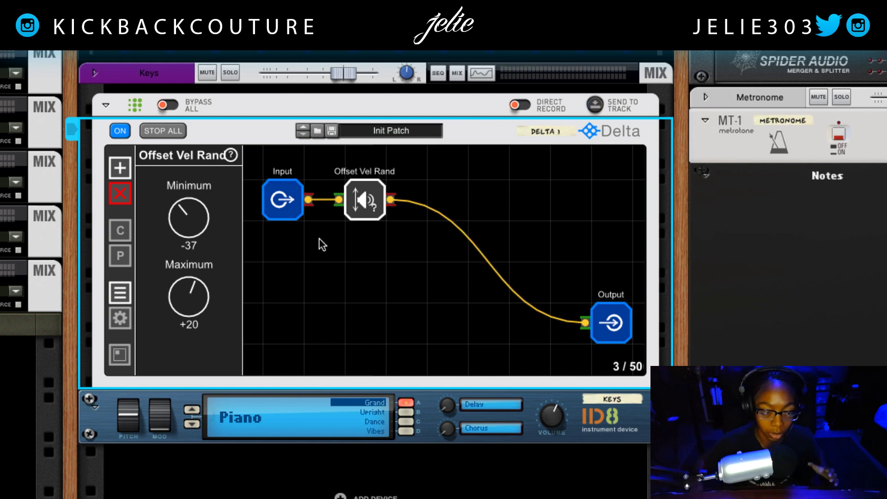
Step: Look through the node categories and the Delta patch library, including the Strum Medium and Init Patch files
{"action": "left_click", "coordinate": [120, 167]}
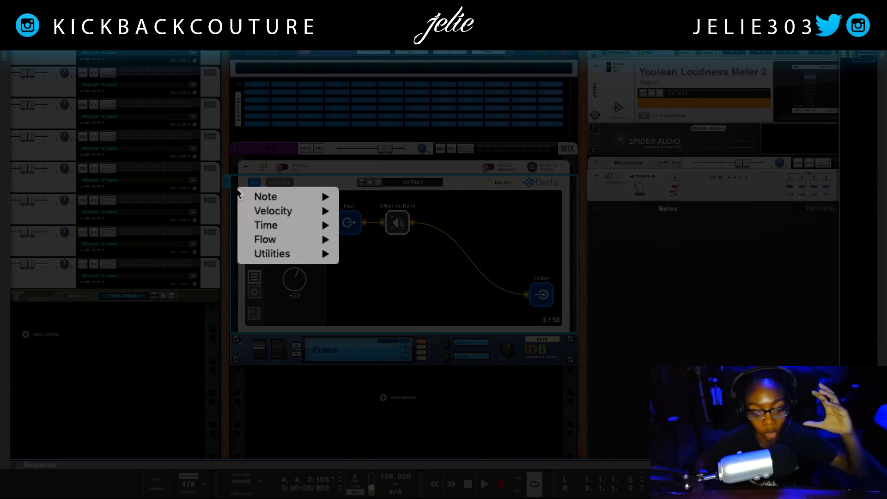
{"action": "mouse_move", "coordinate": [276, 212]}
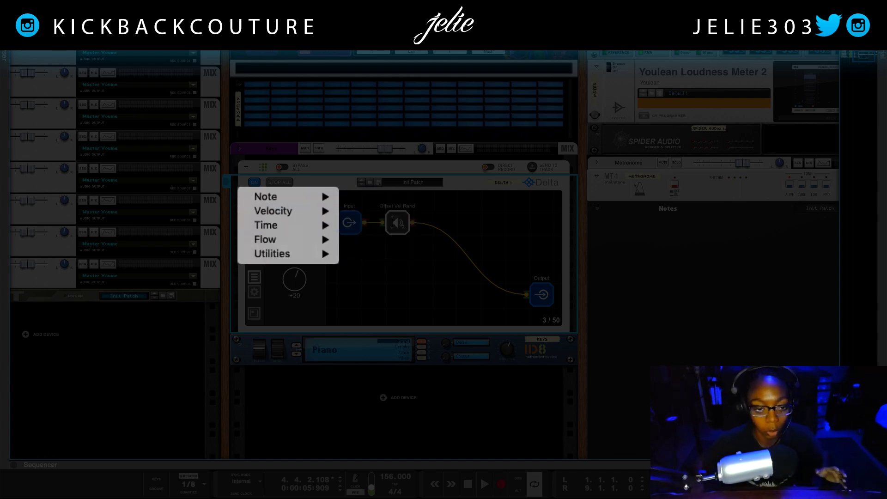
{"action": "left_click", "coordinate": [361, 258]}
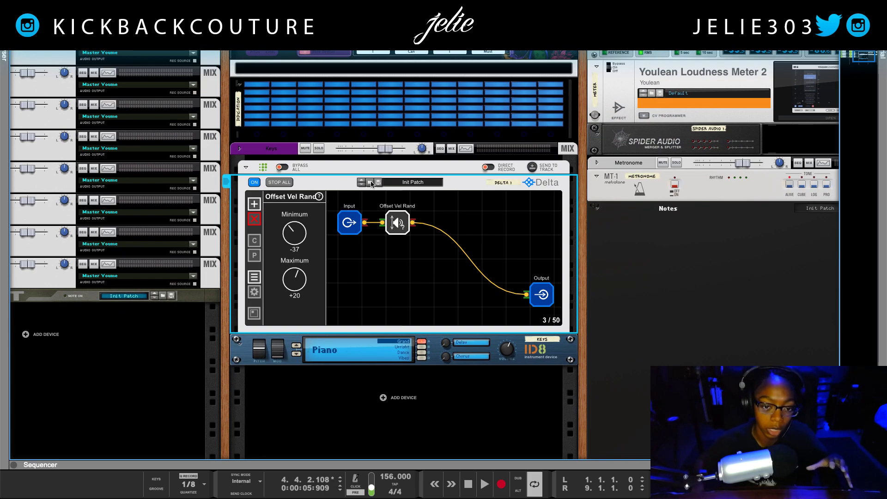
{"action": "left_click", "coordinate": [371, 183]}
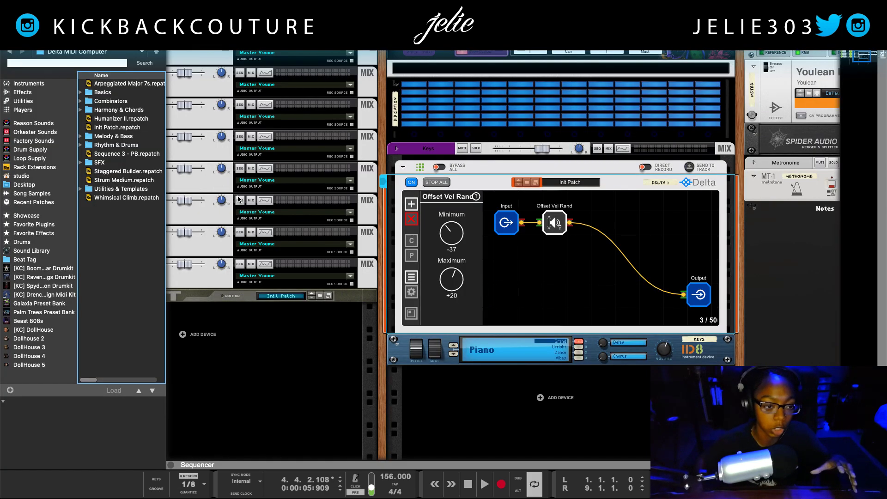
{"action": "left_click", "coordinate": [134, 172]}
{"action": "left_click", "coordinate": [133, 180]}
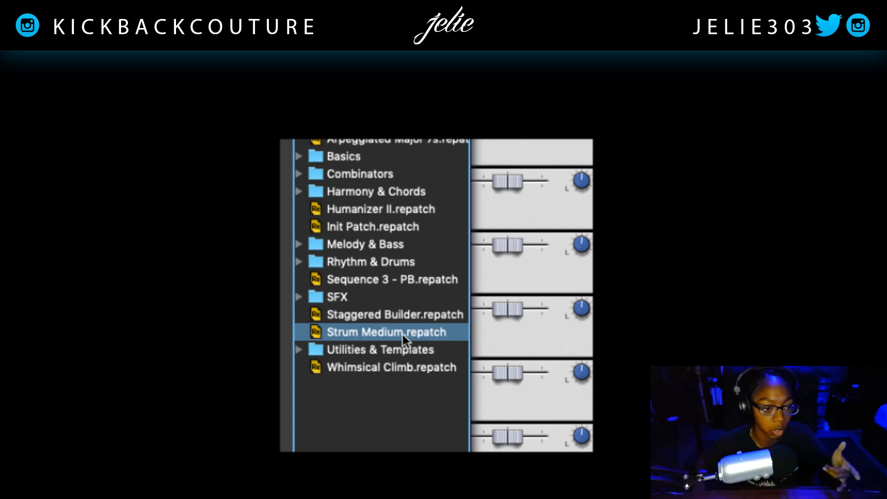
{"action": "double_click", "coordinate": [376, 226]}
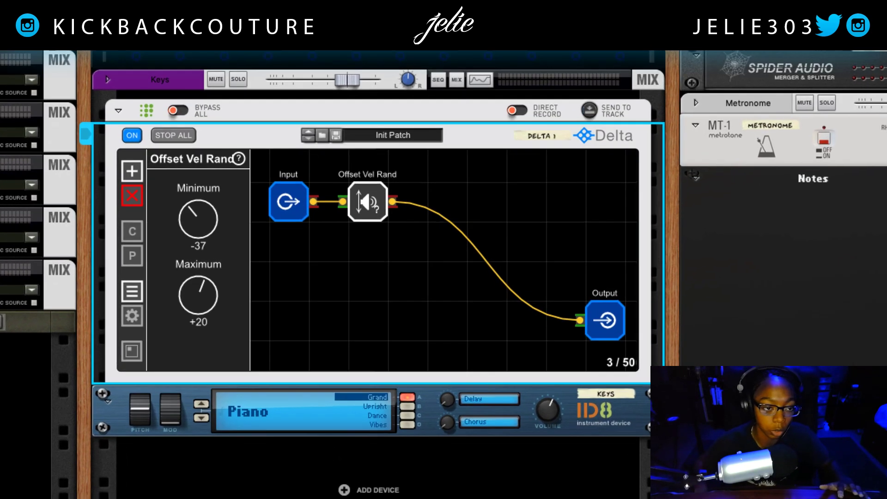
Step: Add a Seq Switch node beside Offset Vel Rand, feed it from that node and wire its first output to Output
{"action": "left_click", "coordinate": [141, 172]}
{"action": "mouse_move", "coordinate": [161, 187]}
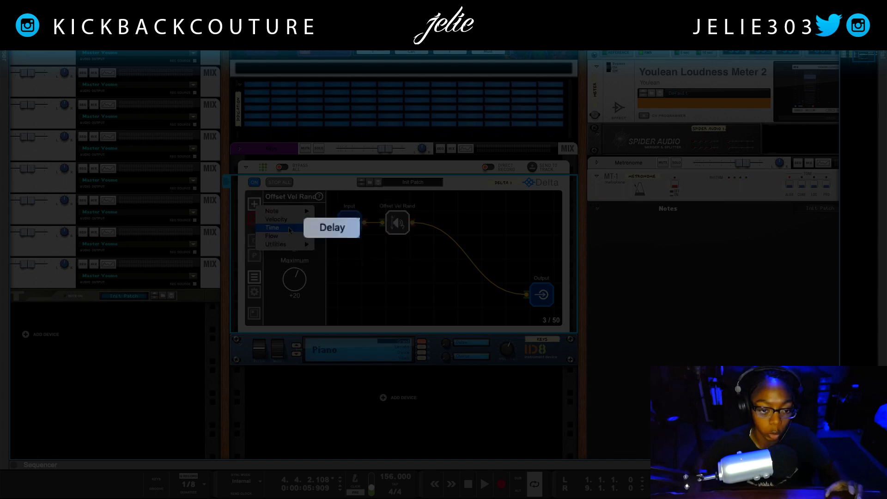
{"action": "mouse_move", "coordinate": [290, 237]}
{"action": "left_click", "coordinate": [331, 245]}
{"action": "left_click_drag", "start_coordinate": [294, 211], "coordinate": [447, 212]}
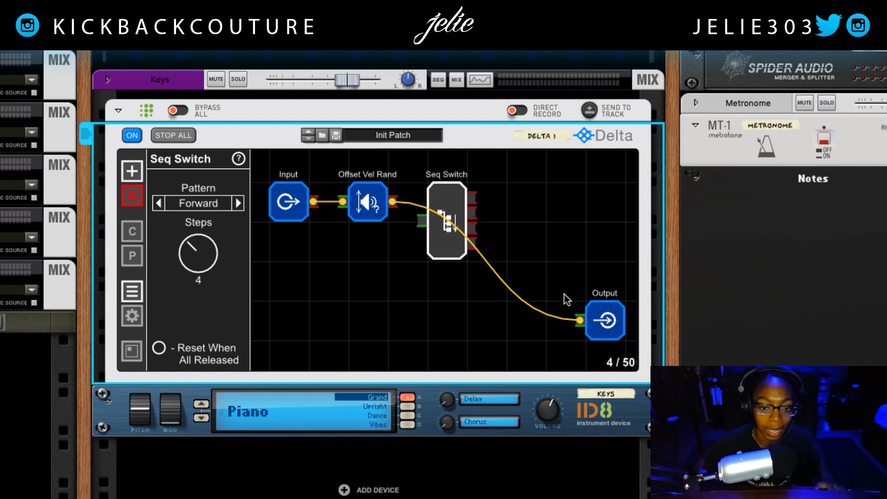
{"action": "left_click_drag", "start_coordinate": [581, 323], "coordinate": [421, 225]}
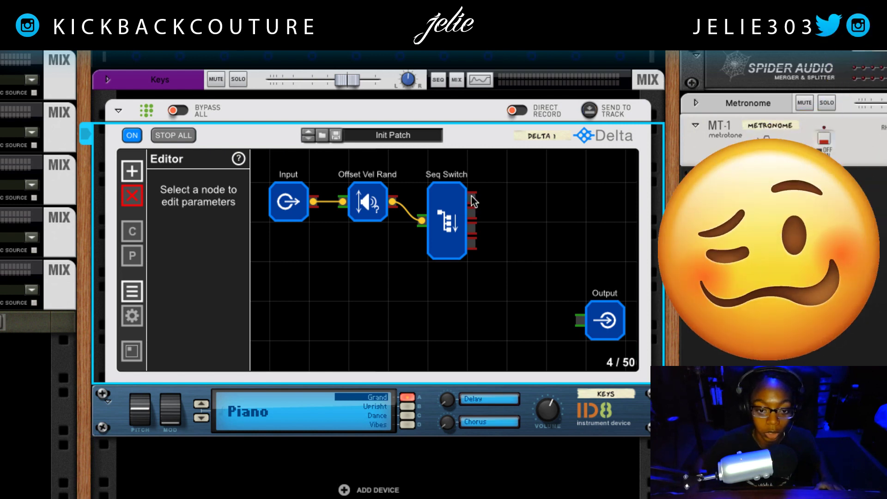
{"action": "left_click_drag", "start_coordinate": [555, 259], "coordinate": [582, 320]}
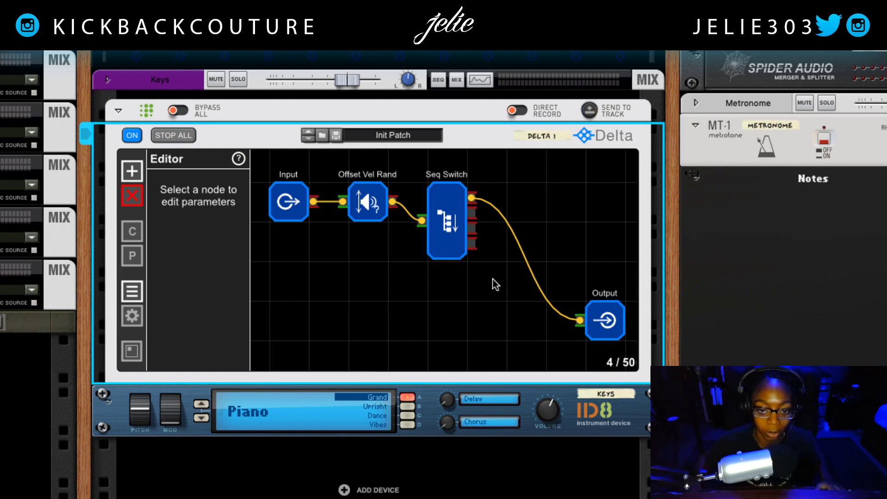
Step: Add a Delay node next to the Seq Switch and duplicate it directly below
{"action": "left_click", "coordinate": [133, 171]}
{"action": "mouse_move", "coordinate": [165, 209]}
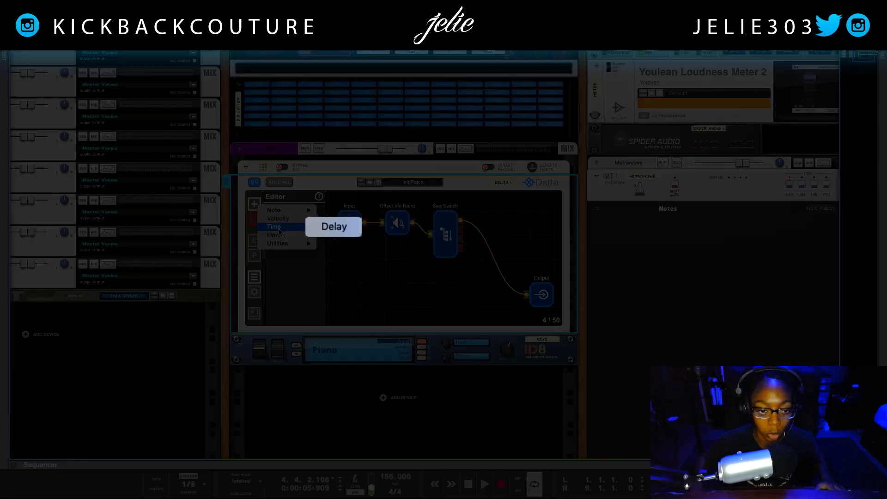
{"action": "left_click", "coordinate": [333, 228]}
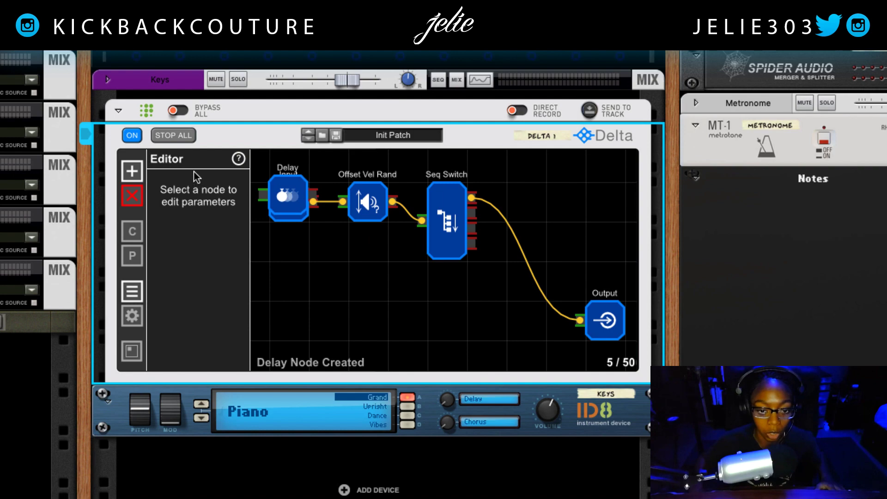
{"action": "left_click", "coordinate": [132, 171]}
{"action": "key", "text": "Escape"}
{"action": "left_click_drag", "start_coordinate": [304, 220], "coordinate": [534, 237]}
{"action": "key", "text": "ctrl+d"}
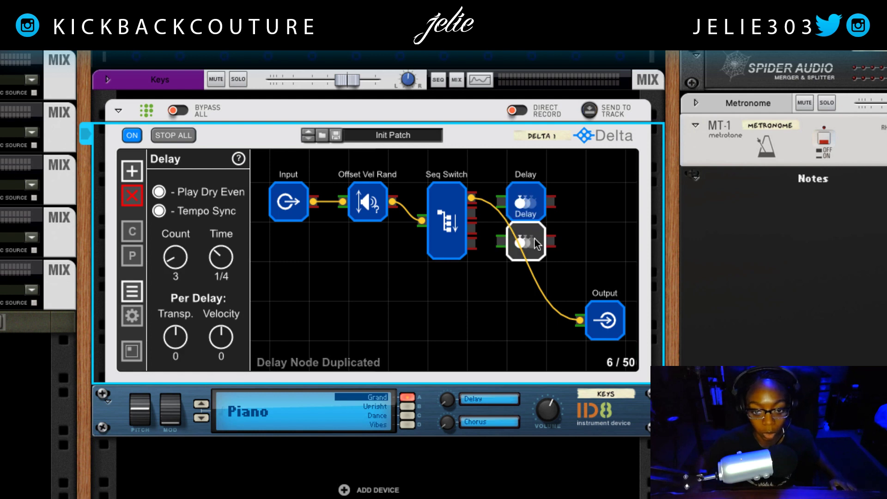
Step: Wire the Seq Switch's second output to the upper Delay and its fourth output to the lower Delay
{"action": "left_click", "coordinate": [483, 219]}
{"action": "left_click_drag", "start_coordinate": [471, 213], "coordinate": [505, 203]}
{"action": "left_click_drag", "start_coordinate": [472, 243], "coordinate": [501, 241]}
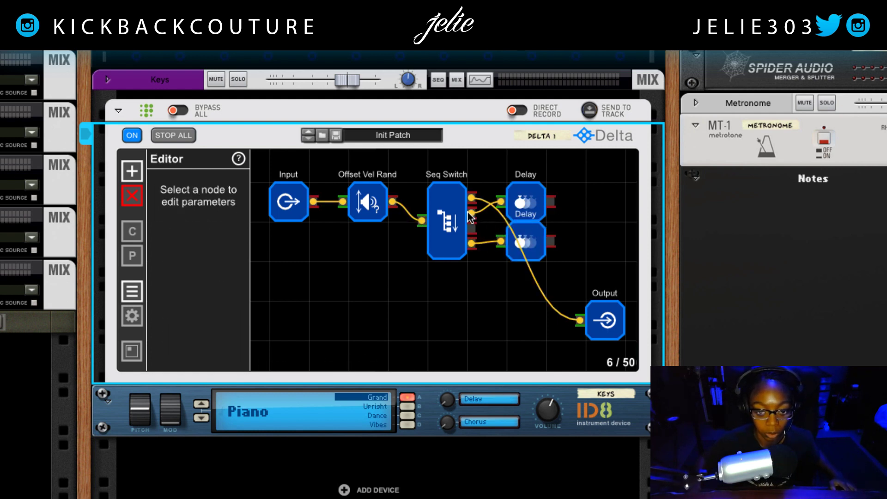
Step: Reduce the Seq Switch to 3 steps and wire its third output to the lower Delay and both Delays to Output
{"action": "left_click_drag", "start_coordinate": [454, 188], "coordinate": [454, 227]}
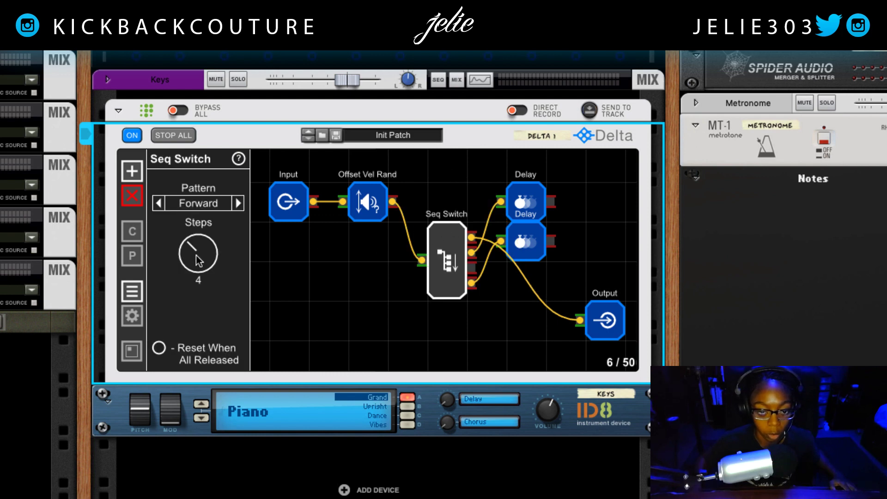
{"action": "left_click_drag", "start_coordinate": [195, 256], "coordinate": [199, 263]}
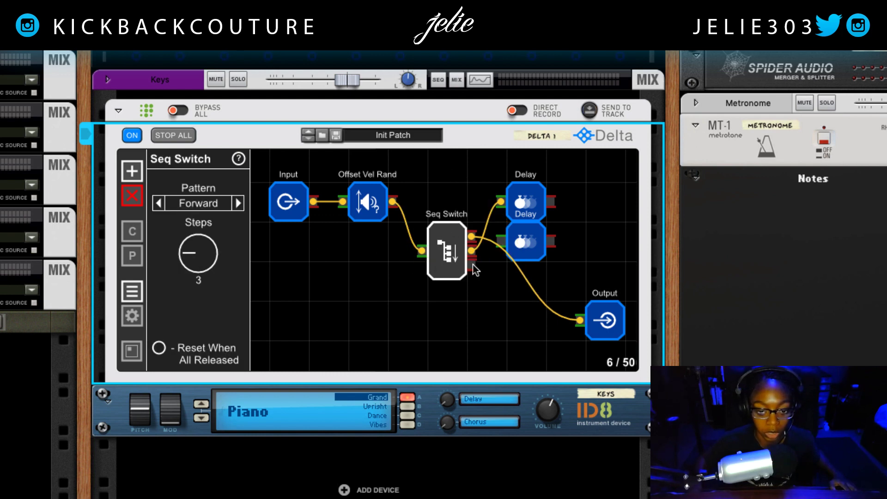
{"action": "left_click_drag", "start_coordinate": [471, 266], "coordinate": [502, 242]}
{"action": "left_click_drag", "start_coordinate": [550, 203], "coordinate": [580, 319]}
{"action": "left_click_drag", "start_coordinate": [551, 242], "coordinate": [587, 321]}
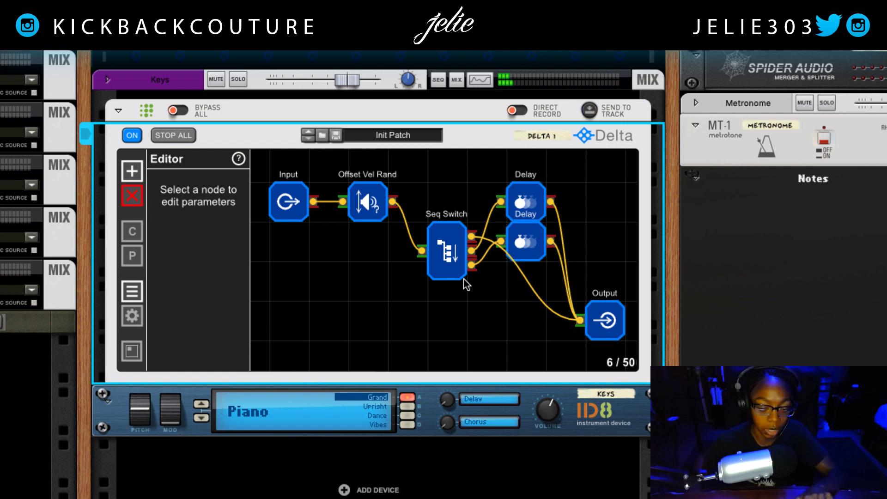
Step: Turn off Tempo Sync on the upper Delay and lower its count and delay time
{"action": "left_click", "coordinate": [534, 211]}
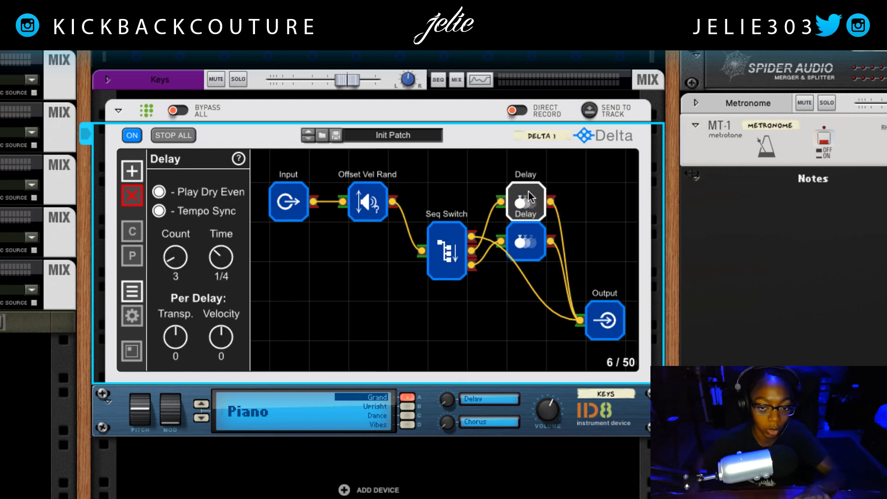
{"action": "left_click", "coordinate": [160, 212]}
{"action": "left_click_drag", "start_coordinate": [175, 258], "coordinate": [187, 295]}
{"action": "left_click_drag", "start_coordinate": [220, 264], "coordinate": [150, 358]}
Step: Turn off Tempo Sync and the dry event on the lower Delay, with a count of 1 and a time of 120 ms
{"action": "left_click", "coordinate": [524, 241]}
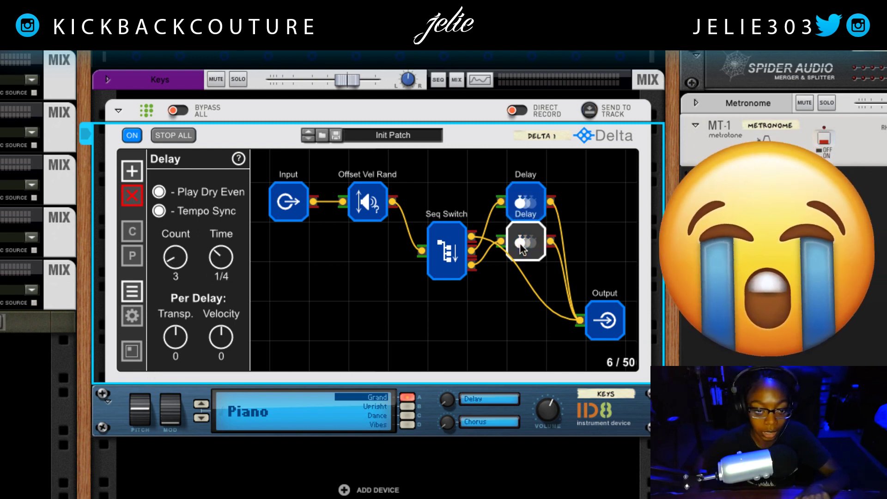
{"action": "left_click", "coordinate": [159, 210]}
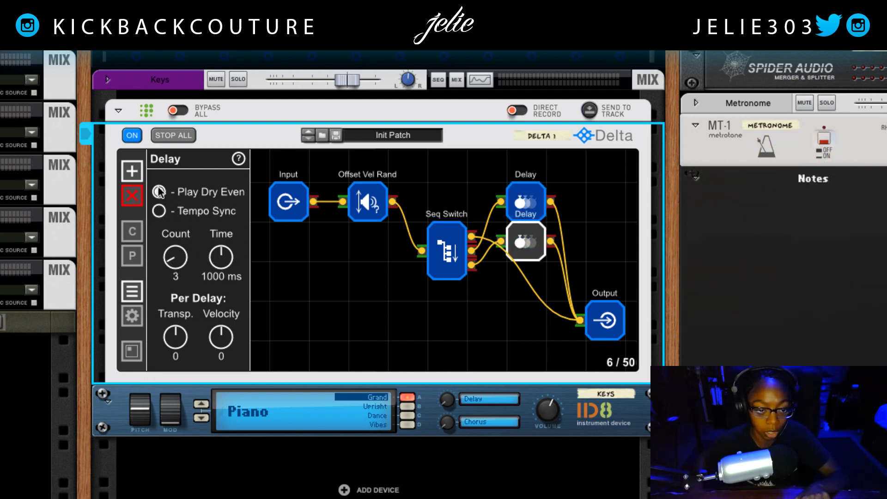
{"action": "left_click_drag", "start_coordinate": [213, 267], "coordinate": [221, 360]}
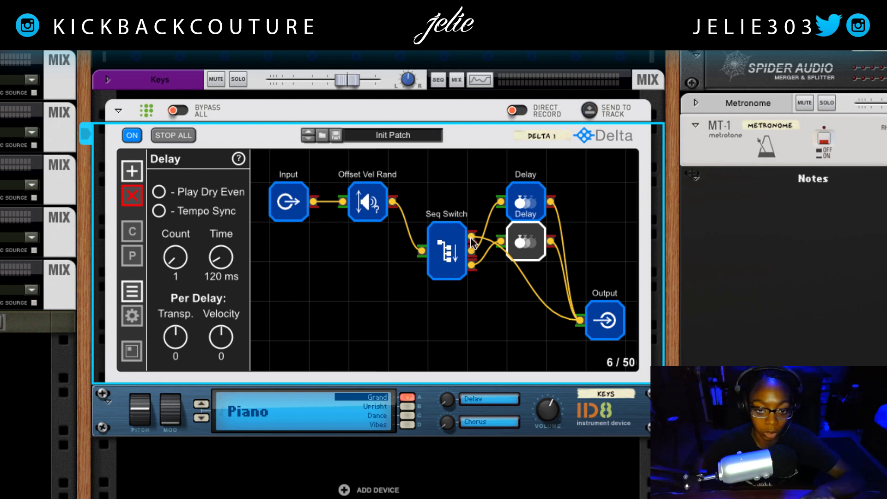
{"action": "left_click", "coordinate": [453, 243]}
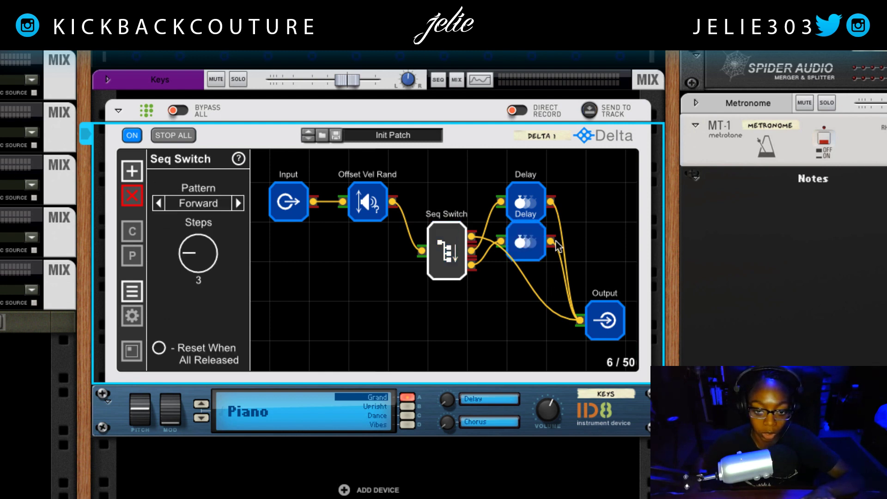
Step: Move both Delay nodes down beside the Output node and check the Delay and Seq Switch settings
{"action": "left_click_drag", "start_coordinate": [525, 204], "coordinate": [523, 290]}
{"action": "left_click_drag", "start_coordinate": [527, 243], "coordinate": [528, 324]}
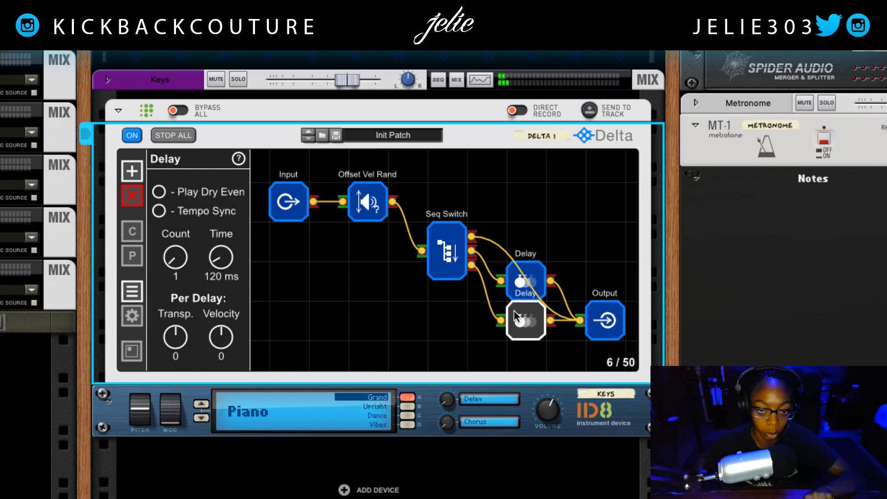
{"action": "left_click", "coordinate": [521, 283]}
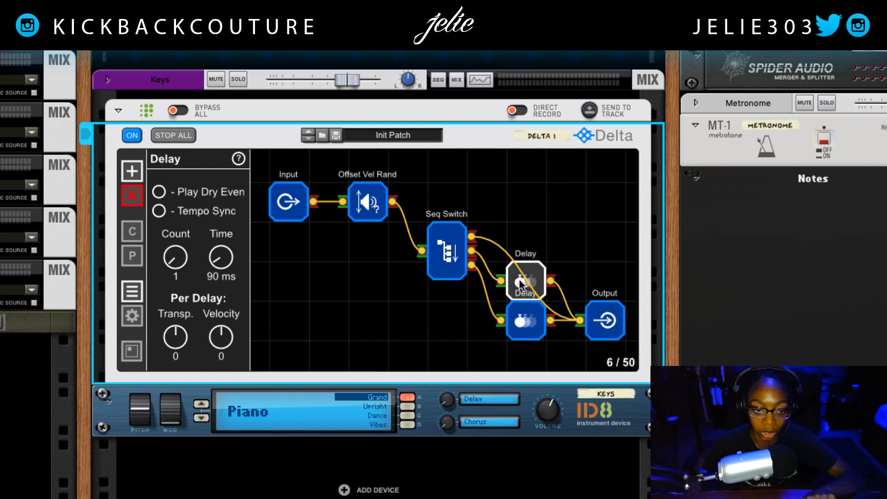
{"action": "left_click", "coordinate": [526, 320]}
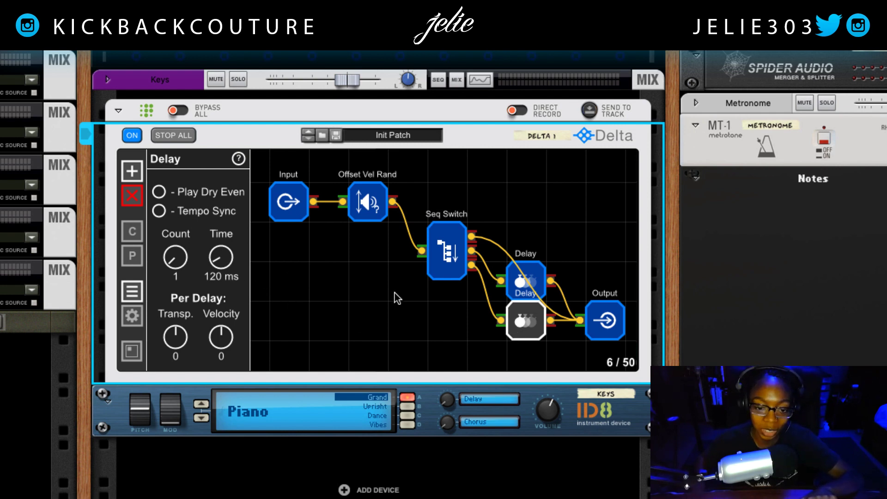
{"action": "left_click", "coordinate": [450, 253]}
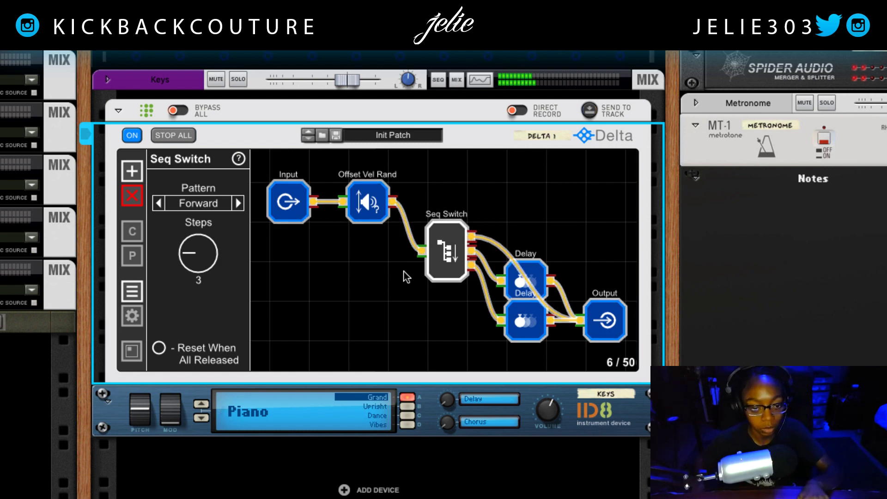
Step: Raise the upper Delay's time and set the lower Delay's time to 200 ms
{"action": "left_click", "coordinate": [525, 279]}
{"action": "left_click_drag", "start_coordinate": [221, 265], "coordinate": [217, 245]}
{"action": "left_click", "coordinate": [511, 325]}
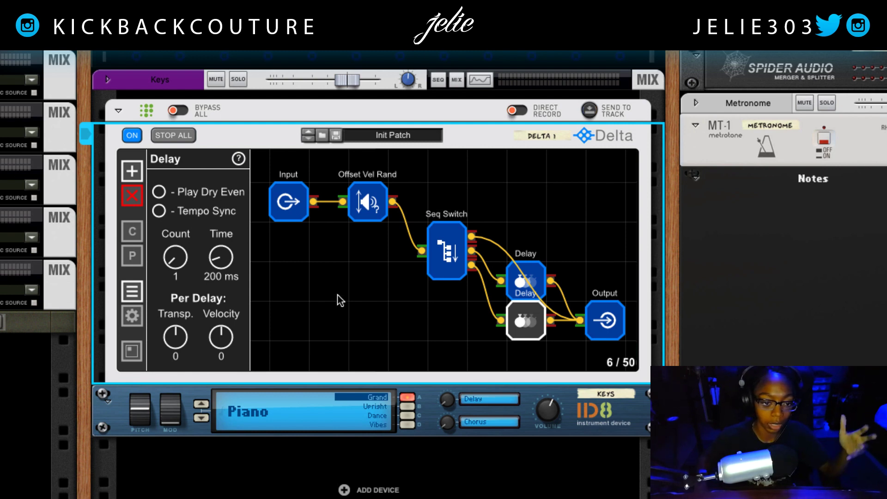
Step: Review the Offset Vel Rand range and browse the node types that can be added, without adding one
{"action": "left_click", "coordinate": [363, 215]}
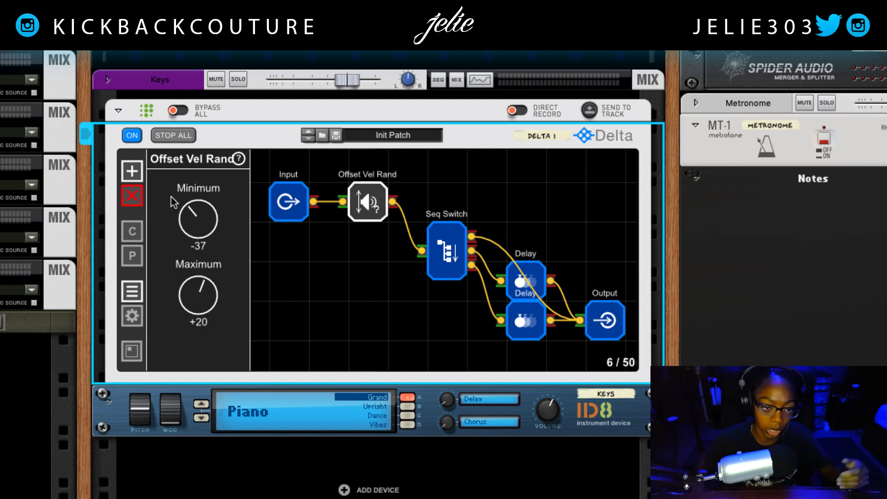
{"action": "left_click", "coordinate": [131, 171]}
{"action": "mouse_move", "coordinate": [170, 185]}
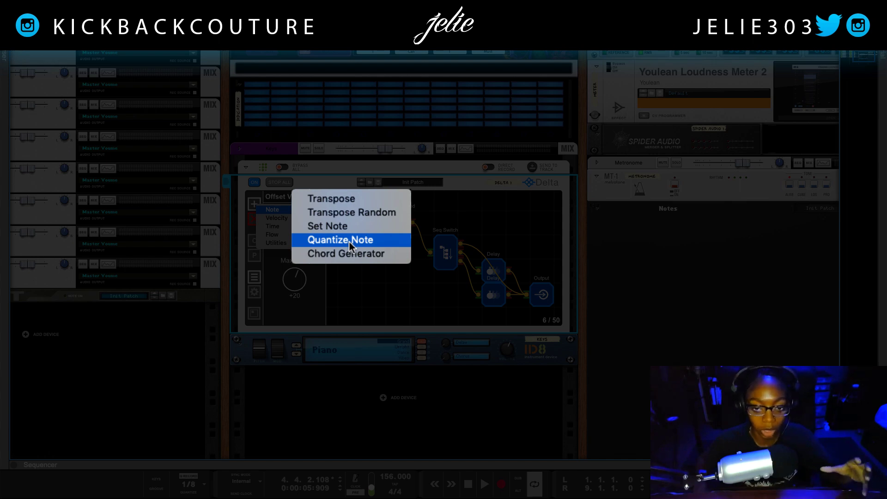
{"action": "left_click", "coordinate": [335, 366]}
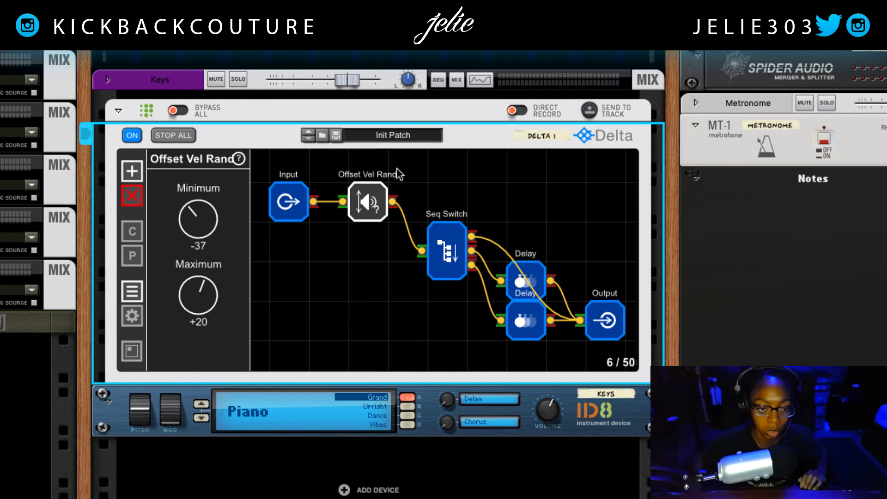
Step: Browse Delta's patches, stop playback and load the Arpeggiated Major 7s patch into the Keys Delta player
{"action": "scroll", "coordinate": [384, 279], "scroll_direction": "down", "scroll_amount": 1}
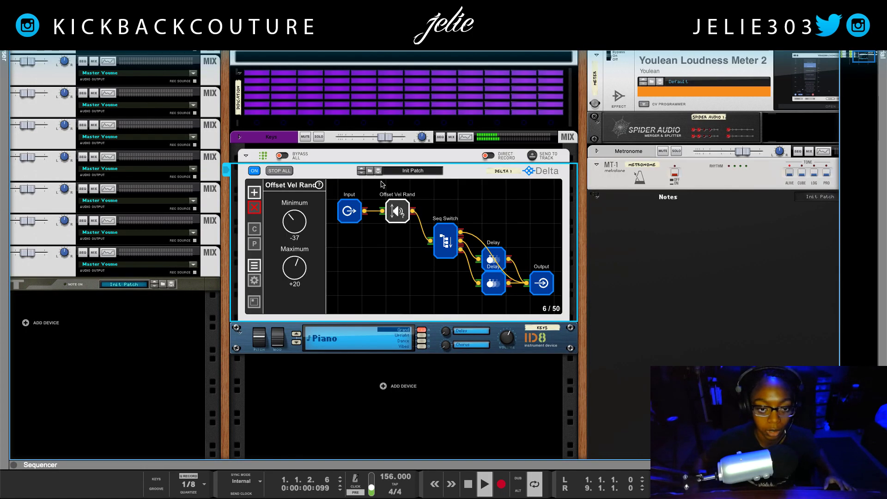
{"action": "left_click", "coordinate": [322, 116]}
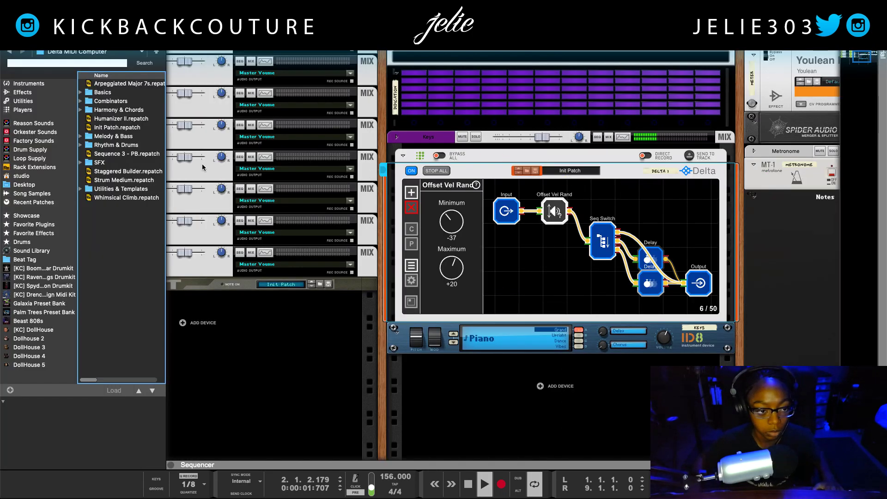
{"action": "left_click", "coordinate": [129, 84]}
{"action": "key", "text": "space"}
{"action": "left_click_drag", "start_coordinate": [129, 84], "coordinate": [431, 214]}
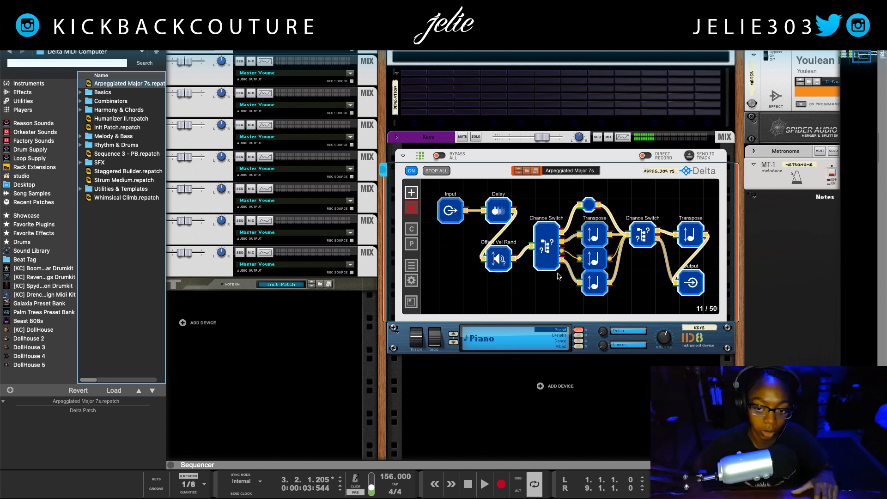
Step: Examine the patch's Transpose amounts, then inspect Delta's CV outputs on the back of the rack and return to the front
{"action": "left_click", "coordinate": [595, 238]}
{"action": "left_click", "coordinate": [593, 237]}
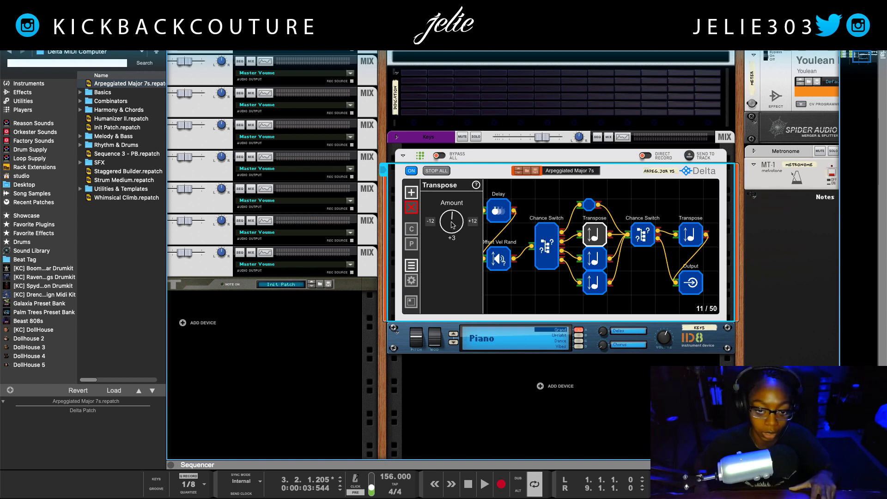
{"action": "left_click", "coordinate": [594, 282]}
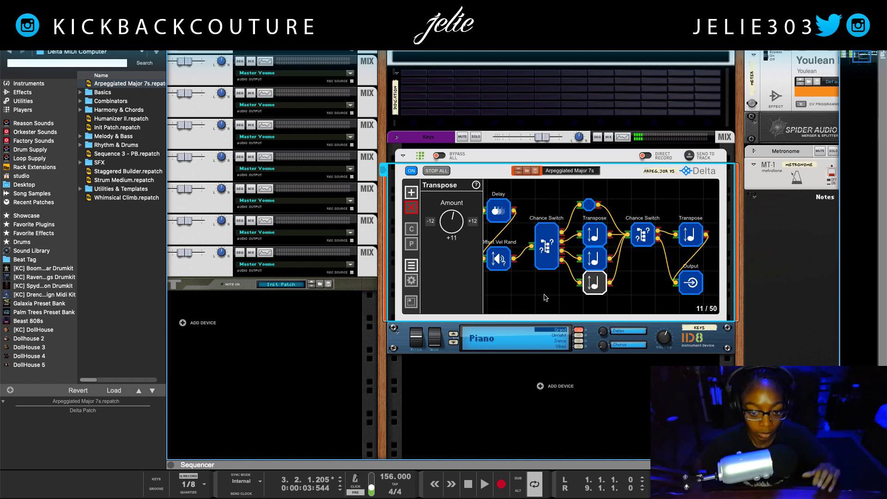
{"action": "mouse_move", "coordinate": [550, 296]}
{"action": "left_mouse_down"}
{"action": "mouse_move", "coordinate": [586, 316]}
{"action": "mouse_move", "coordinate": [535, 287]}
{"action": "mouse_move", "coordinate": [540, 303]}
{"action": "left_mouse_up"}
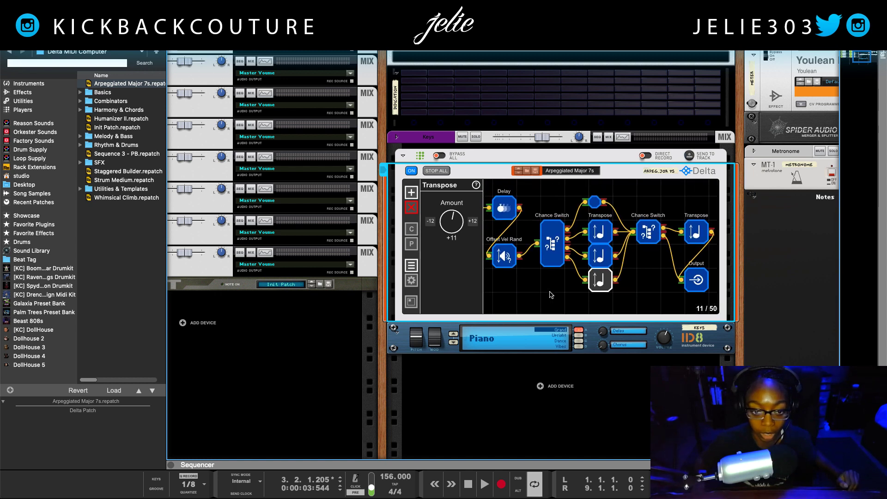
{"action": "key", "text": "Tab"}
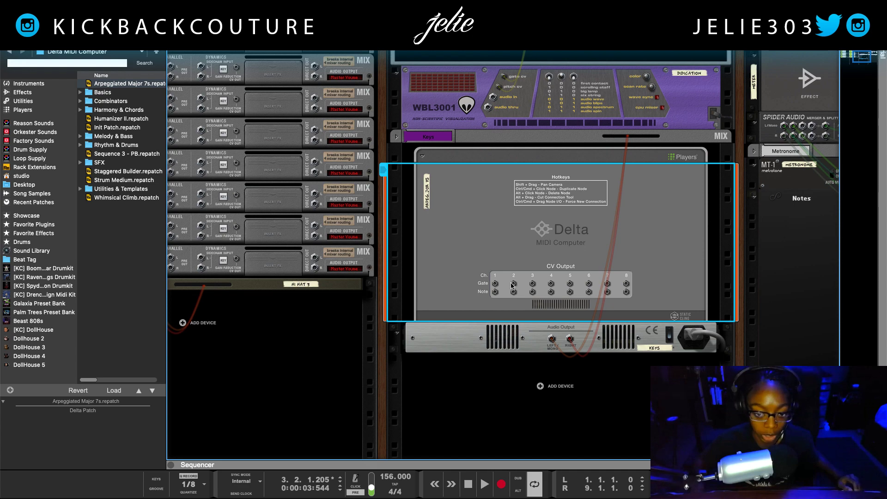
{"action": "key", "text": "Tab"}
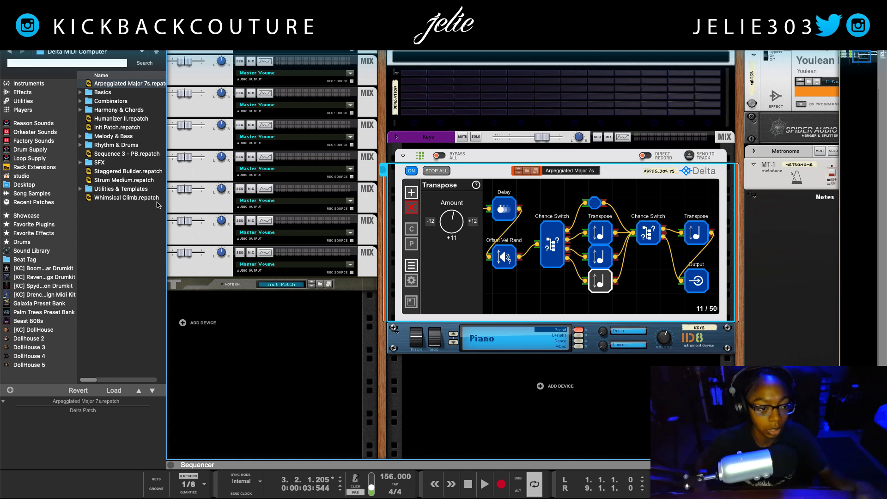
Step: Widen the patch browser and load 10 - 50% Chance Ignore Note from the Basics folder into Delta
{"action": "left_click", "coordinate": [82, 93]}
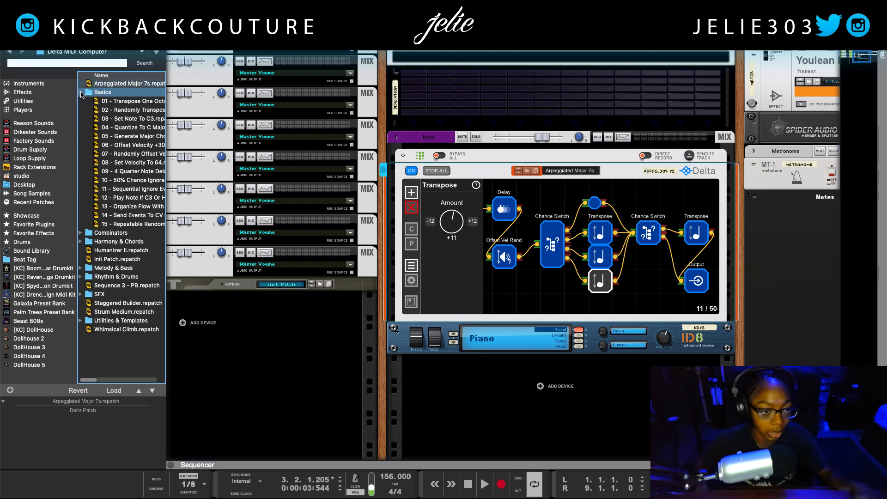
{"action": "left_click_drag", "start_coordinate": [171, 114], "coordinate": [205, 114]}
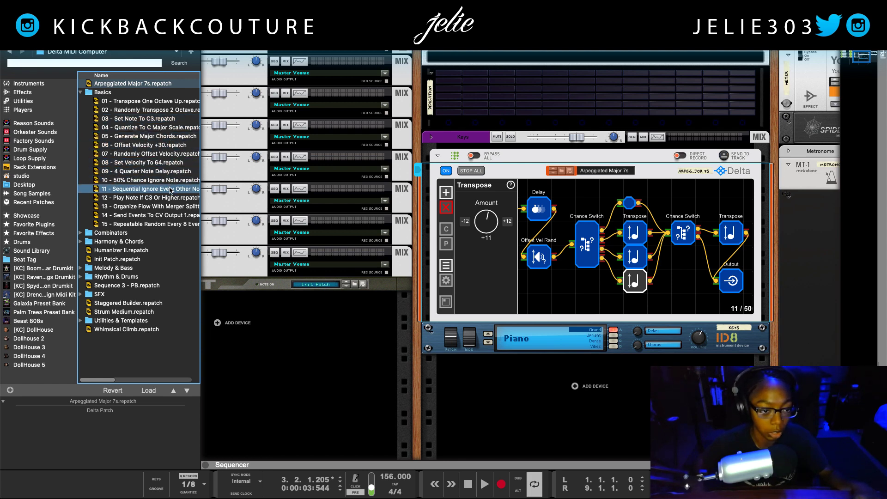
{"action": "left_click_drag", "start_coordinate": [148, 179], "coordinate": [437, 222]}
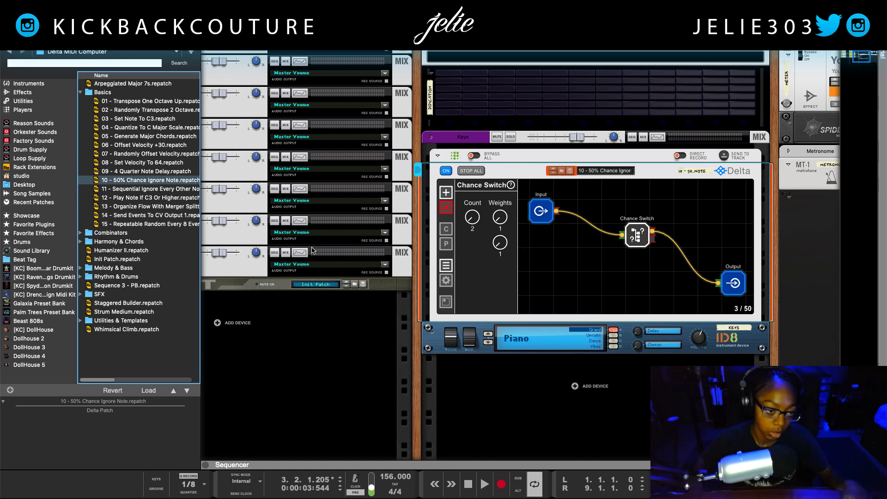
Step: Expand the Harmony & Chords folder and collapse the Basics folder in the patch list
{"action": "left_click", "coordinate": [81, 242]}
{"action": "scroll", "coordinate": [84, 148], "scroll_direction": "up", "scroll_amount": 2}
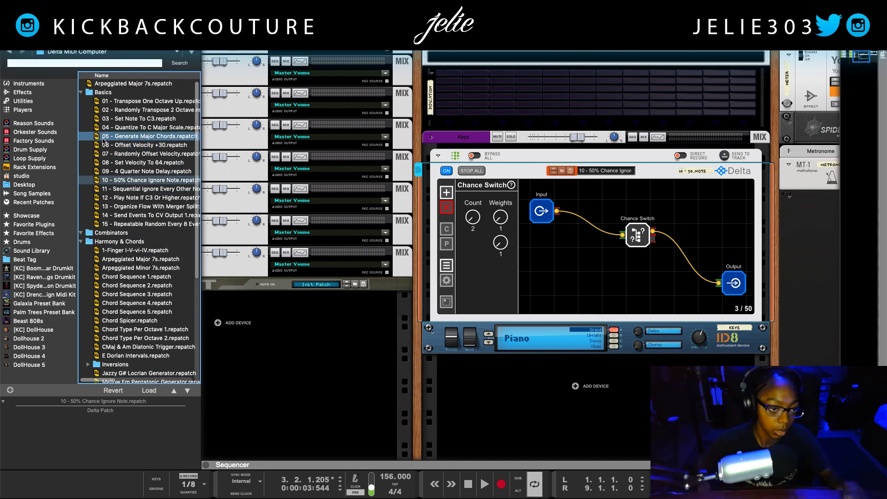
{"action": "left_click", "coordinate": [84, 95]}
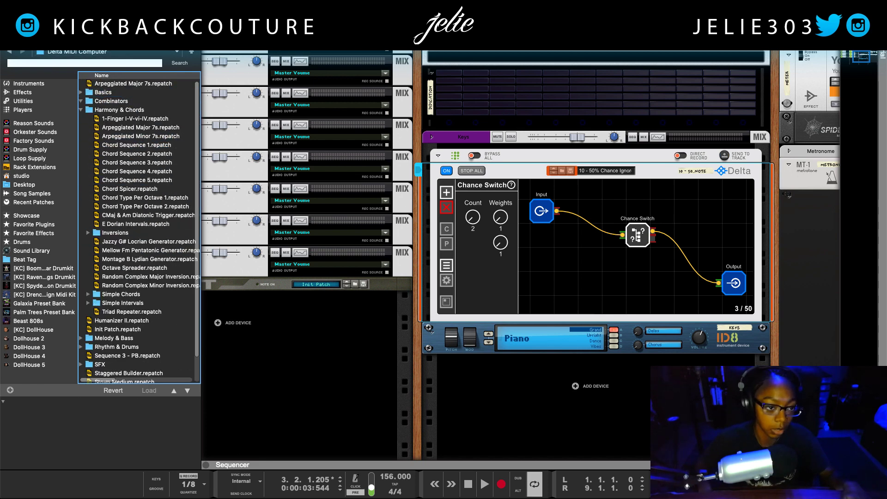
Step: Add the Chime-Drop - BRM patch from the Combinators folder to the rack as a new device
{"action": "left_click", "coordinate": [129, 101]}
{"action": "left_click", "coordinate": [120, 128]}
{"action": "left_click", "coordinate": [118, 137]}
{"action": "left_click", "coordinate": [137, 145]}
{"action": "left_click", "coordinate": [144, 153]}
{"action": "left_click", "coordinate": [152, 163]}
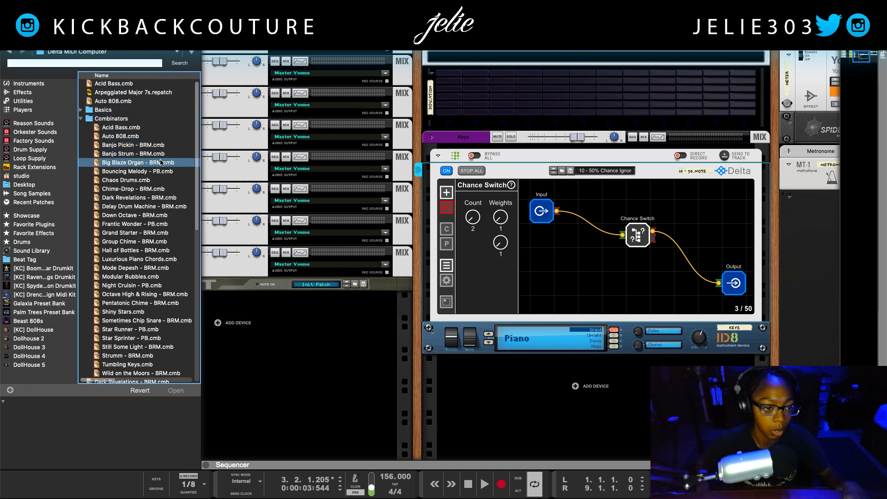
{"action": "scroll", "coordinate": [161, 162], "scroll_direction": "down", "scroll_amount": 1}
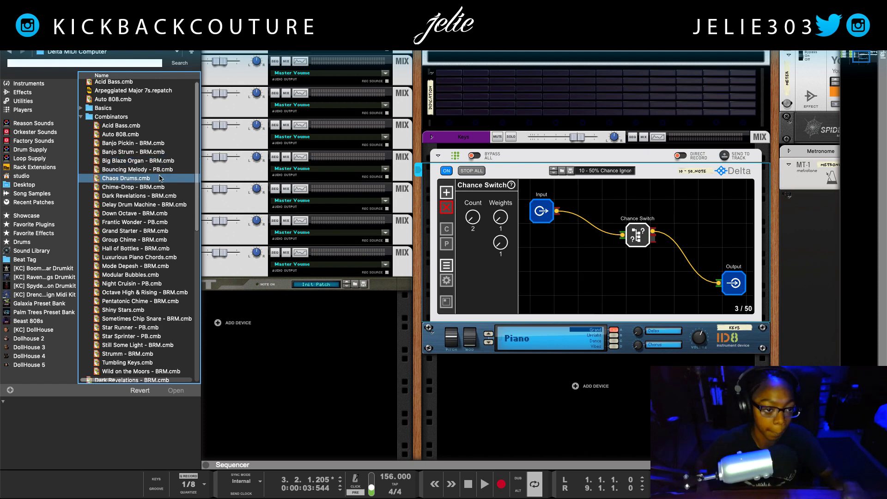
{"action": "left_click_drag", "start_coordinate": [157, 184], "coordinate": [493, 221]}
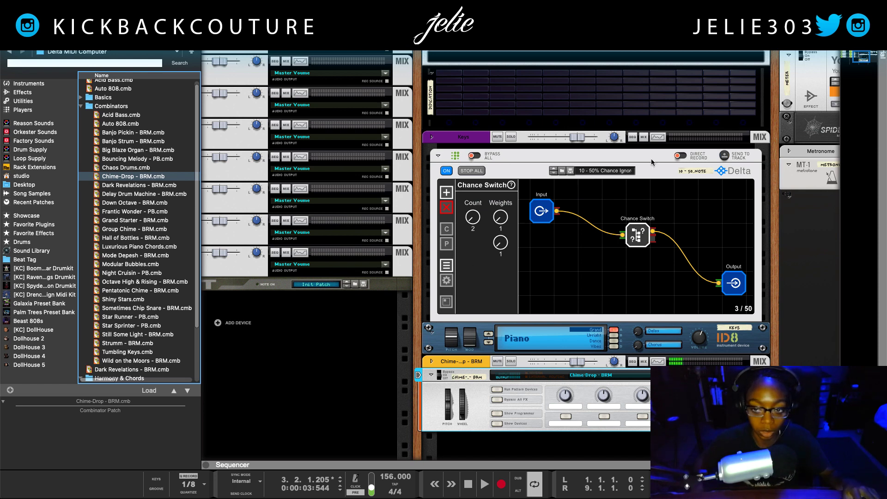
Step: Bypass the Delta player on the Keys piano and show the devices inside the Chime-Drop combinator
{"action": "left_click", "coordinate": [474, 155]}
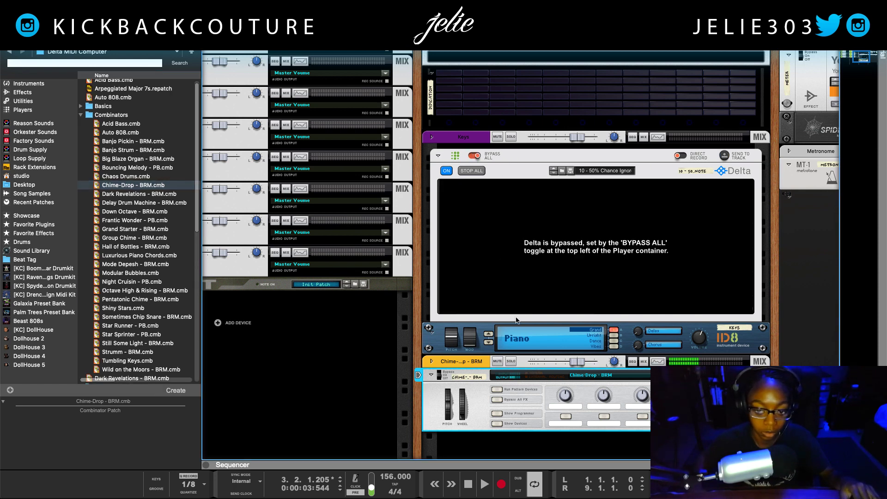
{"action": "left_click", "coordinate": [497, 423]}
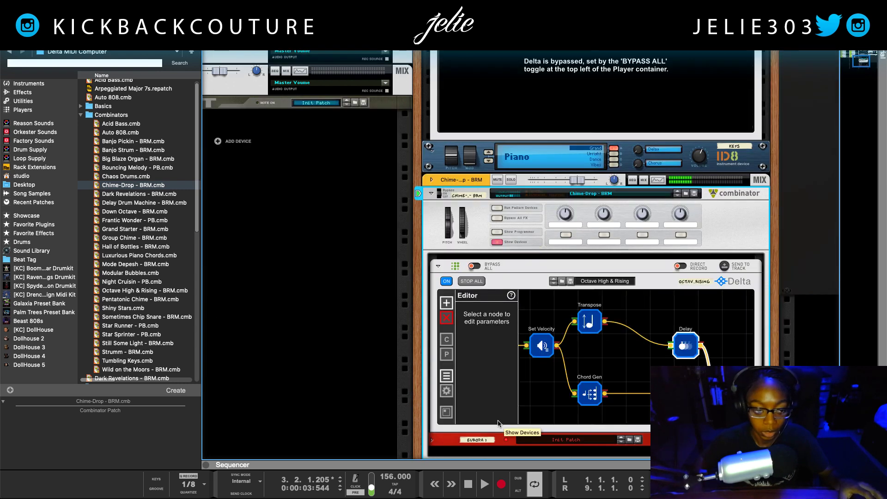
Step: Examine the Set Velocity, Transpose and Chord Gen settings in the combinator's Octave High & Rising patch
{"action": "left_click_drag", "start_coordinate": [543, 393], "coordinate": [577, 383]}
{"action": "left_click", "coordinate": [575, 340]}
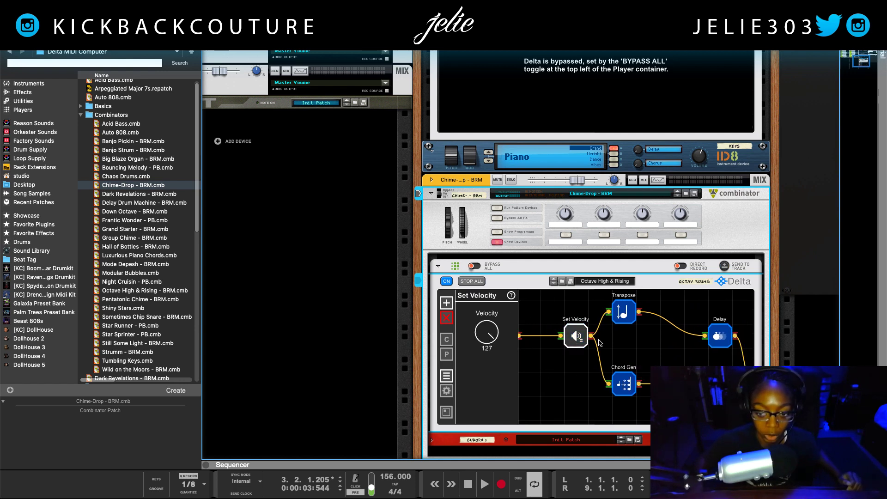
{"action": "scroll", "coordinate": [600, 344], "scroll_direction": "right", "scroll_amount": 3}
{"action": "left_click", "coordinate": [601, 322]}
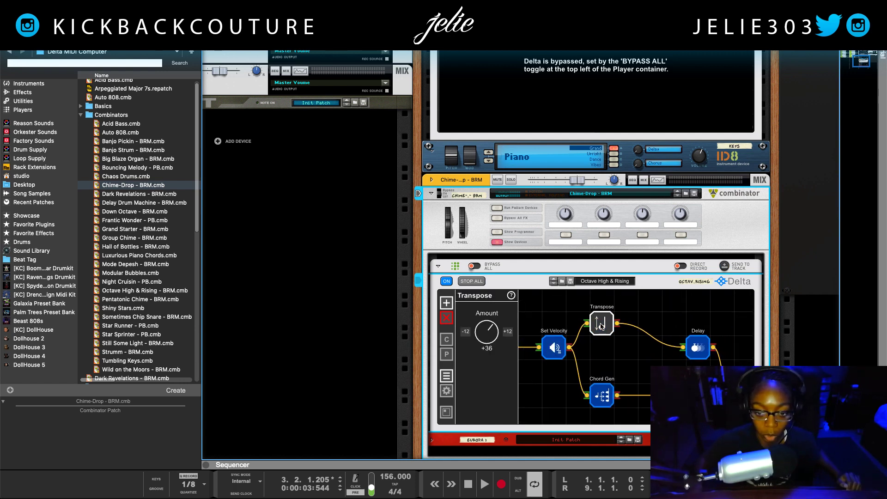
{"action": "left_click", "coordinate": [596, 354]}
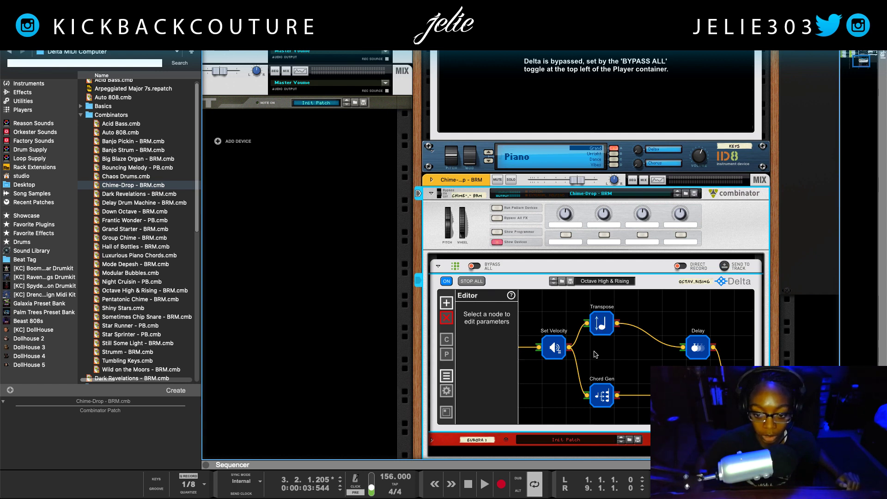
{"action": "left_click", "coordinate": [603, 393]}
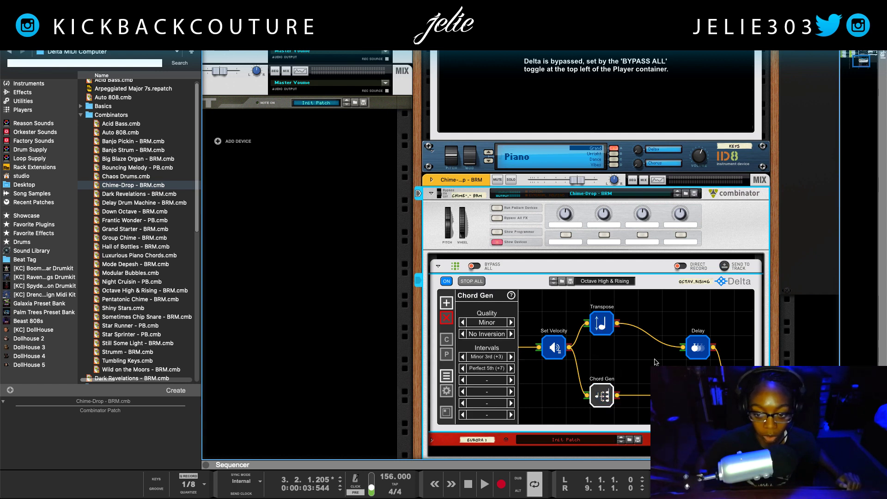
Step: Examine the Delay node's settings in the combinator's Delta patch, then deselect the node
{"action": "left_click", "coordinate": [689, 356]}
{"action": "key", "text": "Escape"}
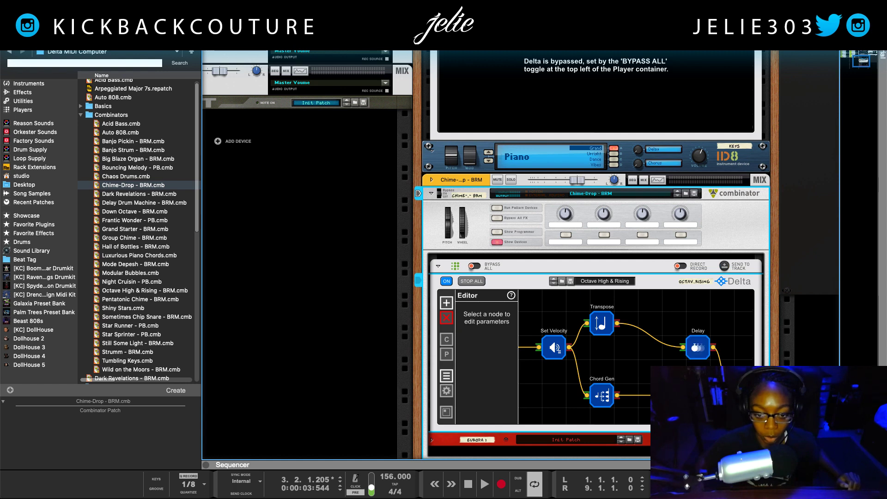
{"action": "left_click", "coordinate": [696, 347]}
{"action": "scroll", "coordinate": [649, 364], "scroll_direction": "right", "scroll_amount": 3}
{"action": "scroll", "coordinate": [648, 365], "scroll_direction": "down", "scroll_amount": 1}
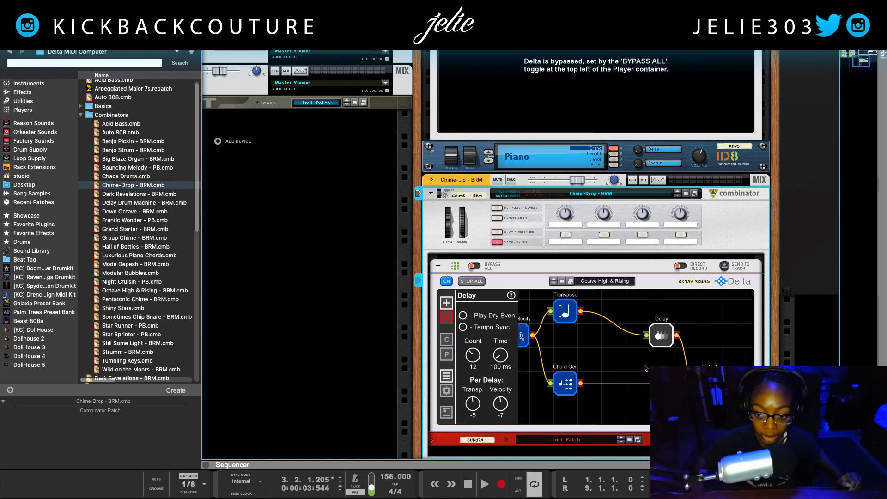
{"action": "scroll", "coordinate": [649, 367], "scroll_direction": "left", "scroll_amount": 3}
{"action": "scroll", "coordinate": [648, 367], "scroll_direction": "up", "scroll_amount": 1}
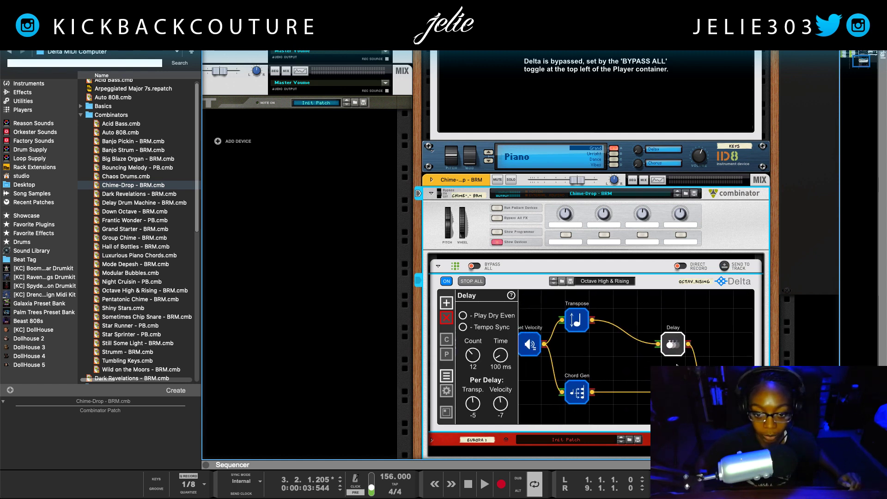
{"action": "left_click", "coordinate": [617, 363]}
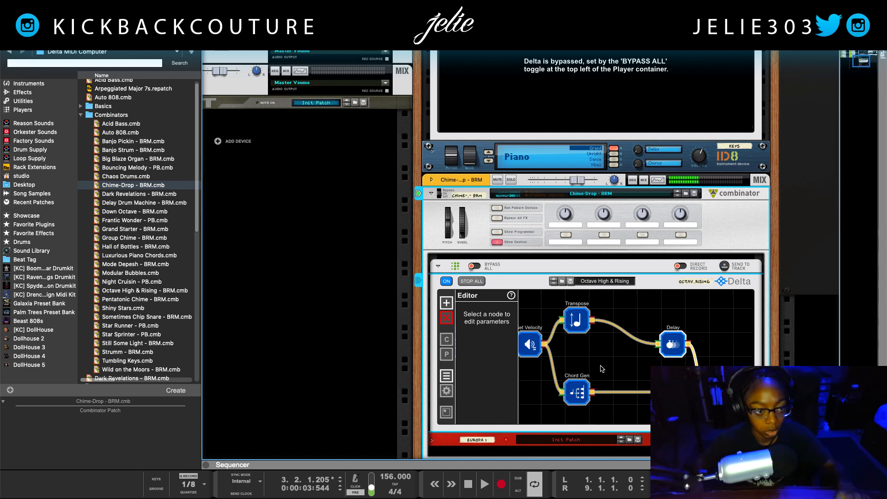
Step: Collapse the Combinators folder and show the contents of the Harmony & Chords folder in the patch list
{"action": "key", "text": "Left"}
{"action": "key", "text": "Left"}
{"action": "key", "text": "Down"}
{"action": "key", "text": "Down"}
{"action": "key", "text": "Right"}
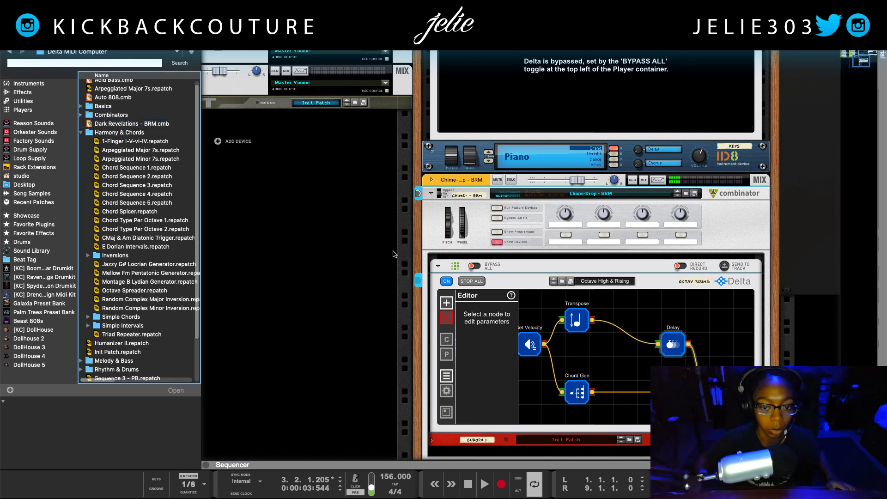
Step: Delete the Chime-Drop combinator and re-enable the bypassed Delta player on the Keys piano
{"action": "key", "text": "Delete"}
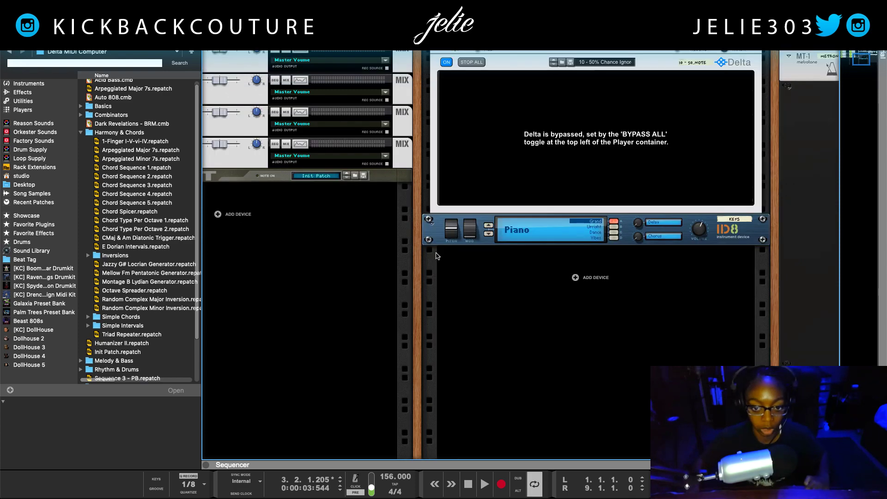
{"action": "scroll", "coordinate": [434, 277], "scroll_direction": "up", "scroll_amount": 3}
{"action": "left_click", "coordinate": [524, 192]}
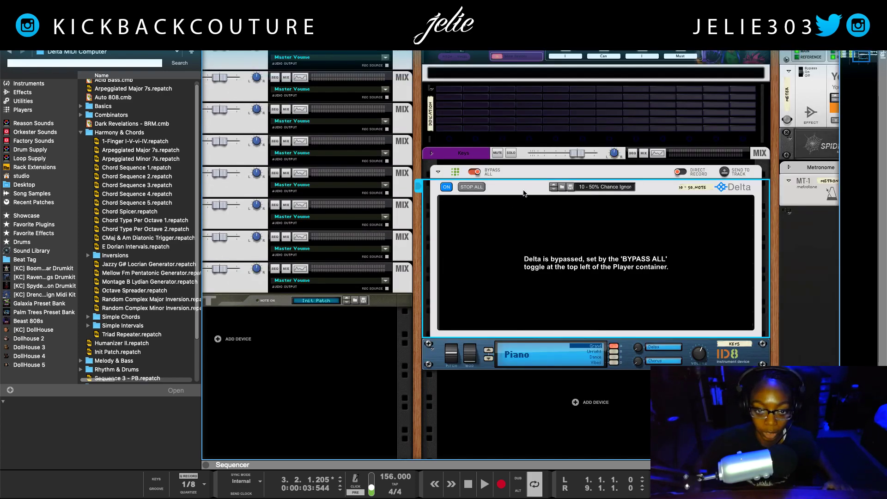
{"action": "left_click", "coordinate": [439, 172]}
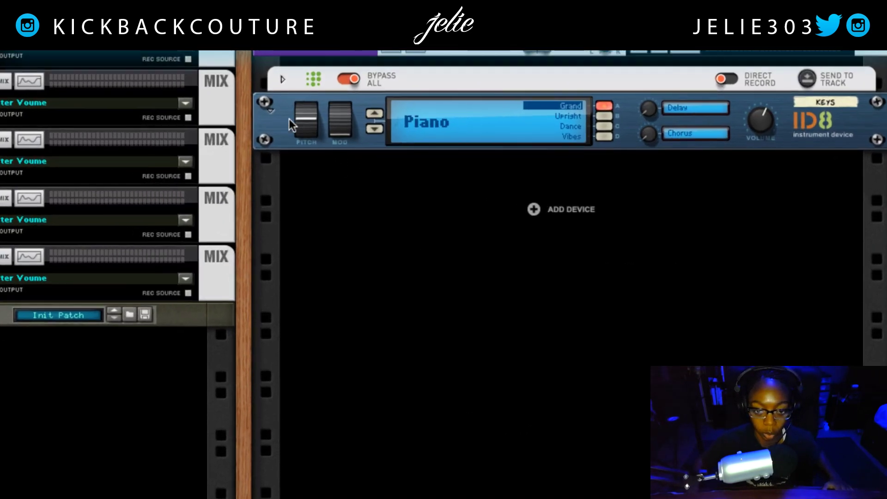
{"action": "left_click", "coordinate": [282, 79]}
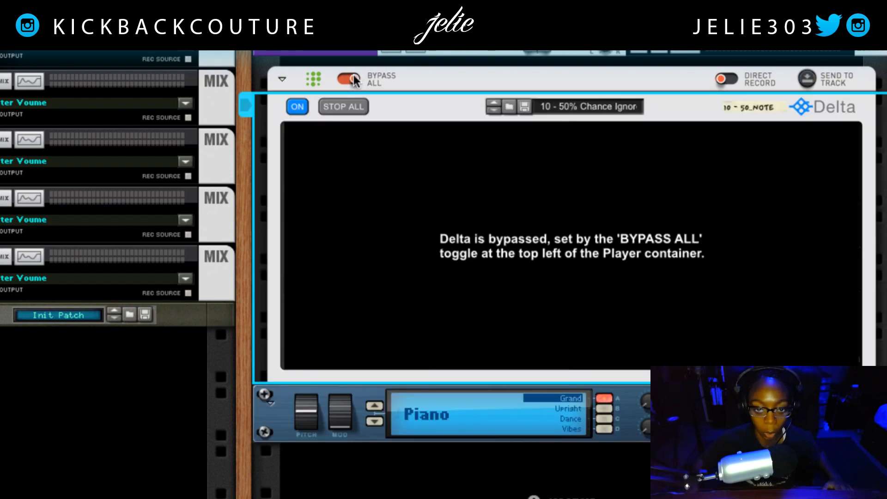
{"action": "left_click", "coordinate": [353, 76]}
Step: Add a Quantize Note node to the Delta patch and place it just below the Input node
{"action": "left_click", "coordinate": [304, 145]}
{"action": "mouse_move", "coordinate": [333, 176]}
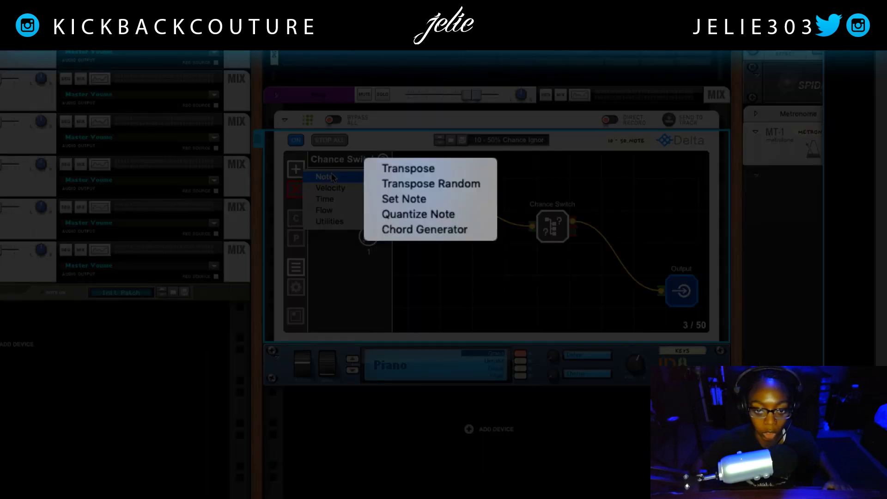
{"action": "mouse_move", "coordinate": [330, 226]}
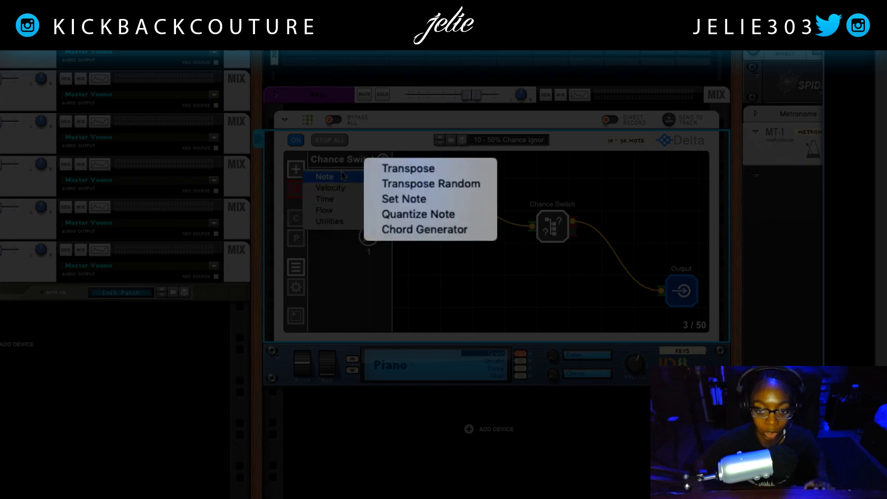
{"action": "mouse_move", "coordinate": [340, 193]}
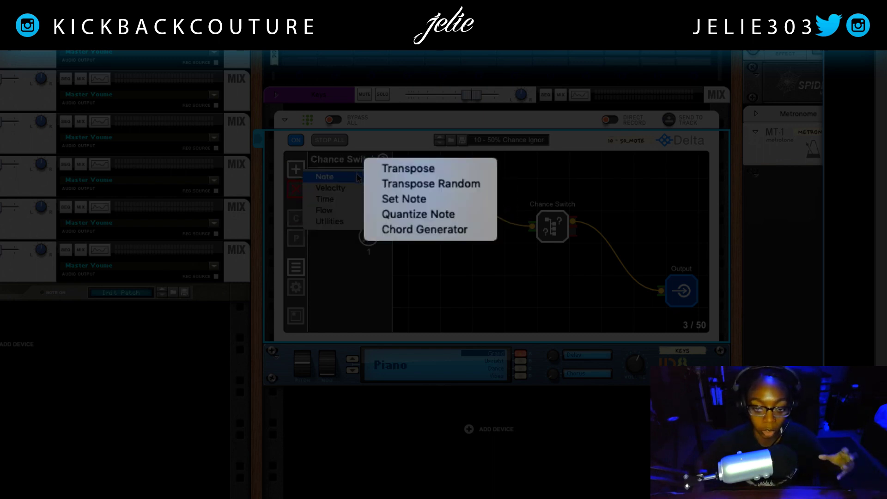
{"action": "left_click", "coordinate": [428, 214]}
{"action": "left_click_drag", "start_coordinate": [431, 189], "coordinate": [452, 223]}
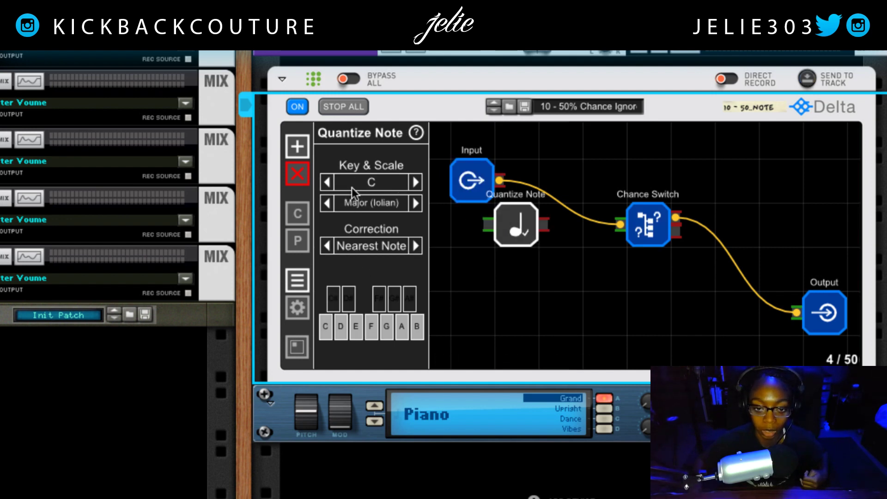
Step: Set the Quantize Note key to C#/Db and step through the scales to Minor (Aeolian)
{"action": "left_click", "coordinate": [401, 185]}
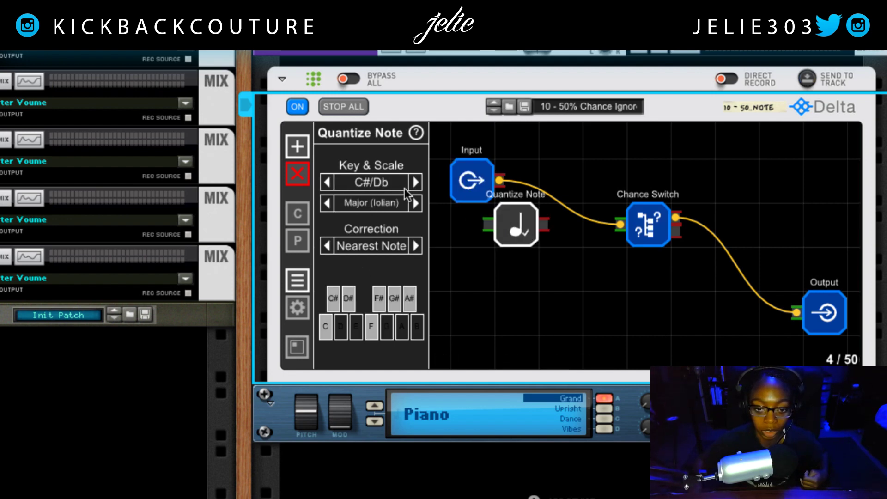
{"action": "left_click", "coordinate": [417, 204]}
{"action": "left_click", "coordinate": [416, 204]}
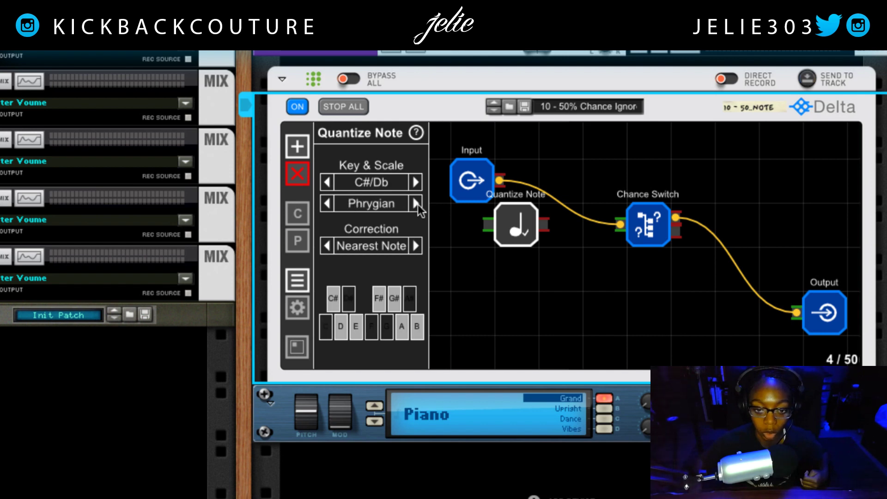
{"action": "left_click", "coordinate": [416, 204]}
{"action": "left_click", "coordinate": [416, 204]}
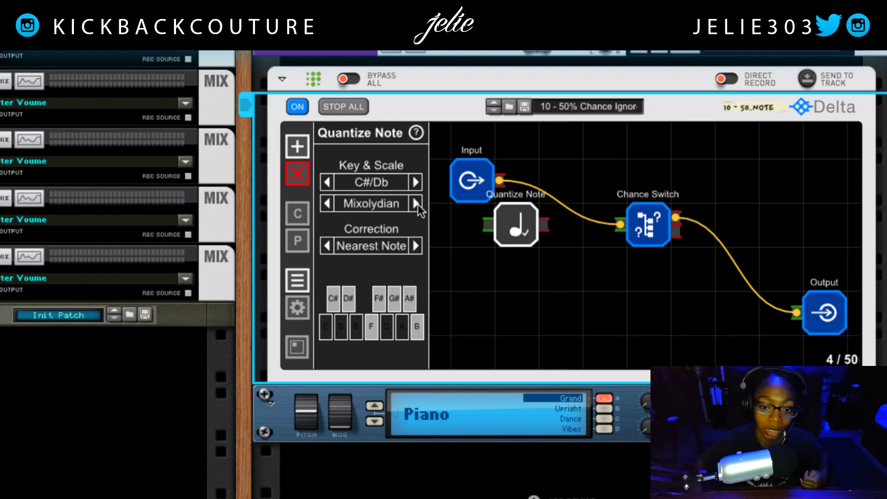
{"action": "left_click", "coordinate": [416, 204]}
{"action": "left_click", "coordinate": [416, 203]}
{"action": "left_click", "coordinate": [327, 203]}
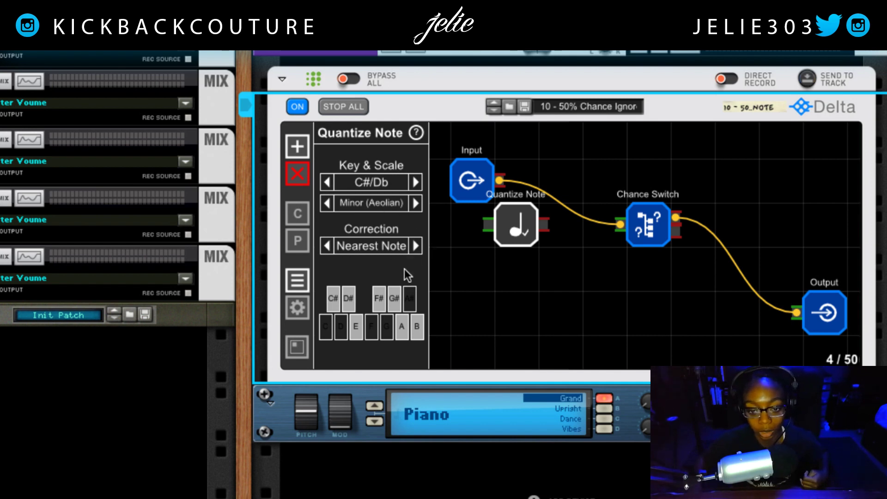
Step: Customize the Quantize Note scale by switching C# and D# off, switching D on and toggling A
{"action": "left_click", "coordinate": [339, 301]}
{"action": "left_click", "coordinate": [344, 299]}
{"action": "left_click", "coordinate": [339, 323]}
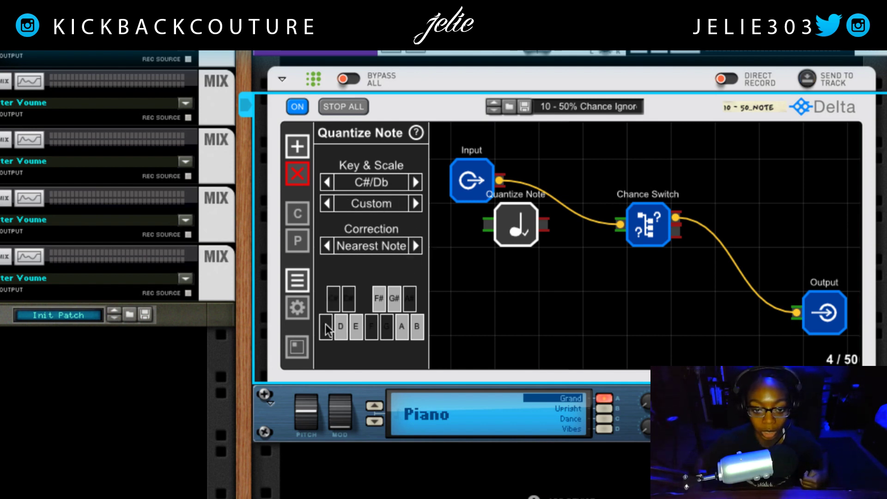
{"action": "left_click", "coordinate": [402, 327]}
Step: Set the Quantize Note key to D and cycle through the preset scales to Phrygian
{"action": "left_click", "coordinate": [415, 183]}
{"action": "left_click", "coordinate": [414, 203]}
{"action": "left_click", "coordinate": [414, 203]}
{"action": "left_click", "coordinate": [414, 203]}
{"action": "left_click", "coordinate": [415, 203]}
{"action": "left_click", "coordinate": [414, 203]}
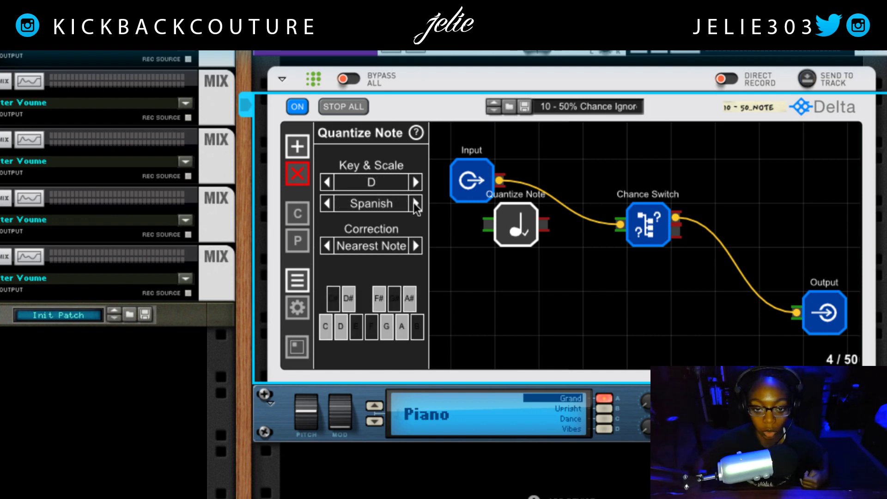
{"action": "left_click", "coordinate": [414, 203]}
{"action": "left_click", "coordinate": [415, 203]}
{"action": "left_click", "coordinate": [413, 203]}
{"action": "left_click", "coordinate": [413, 203]}
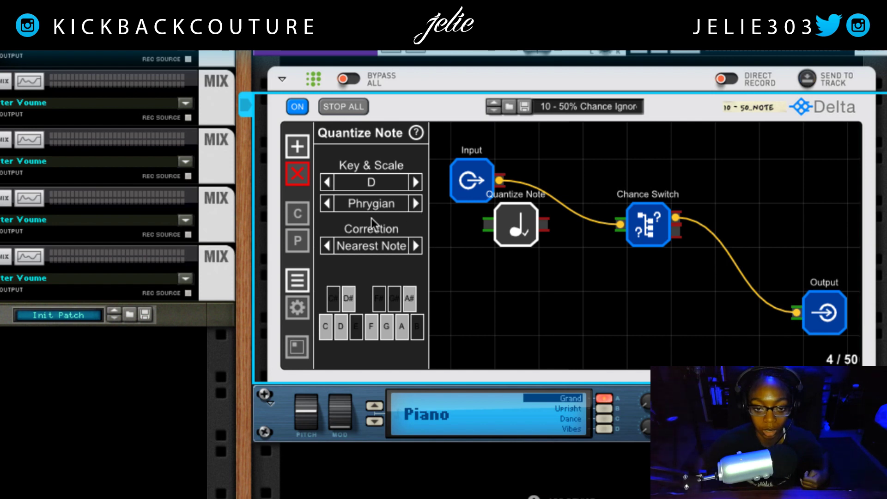
Step: Step the Quantize Note scale back to Major Pentatonic
{"action": "left_click", "coordinate": [327, 203]}
{"action": "left_click", "coordinate": [327, 203]}
{"action": "left_click", "coordinate": [327, 203]}
{"action": "left_click", "coordinate": [327, 203]}
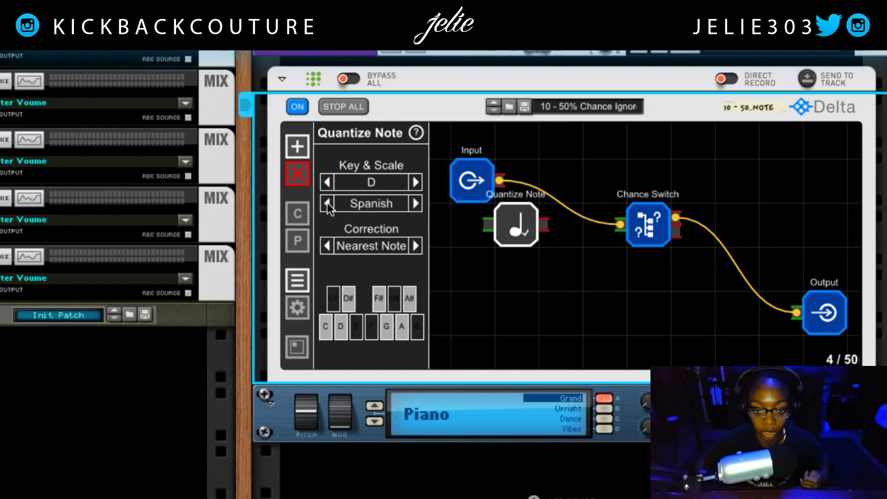
{"action": "left_click", "coordinate": [327, 203]}
{"action": "left_click", "coordinate": [327, 204]}
{"action": "left_click", "coordinate": [327, 203]}
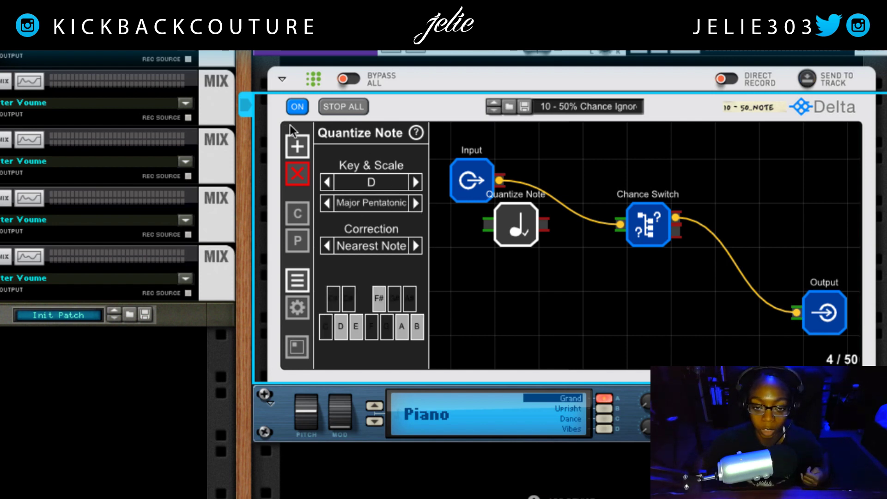
Step: Add a Transpose node and place it directly below the Input node
{"action": "left_click", "coordinate": [297, 146]}
{"action": "mouse_move", "coordinate": [313, 165]}
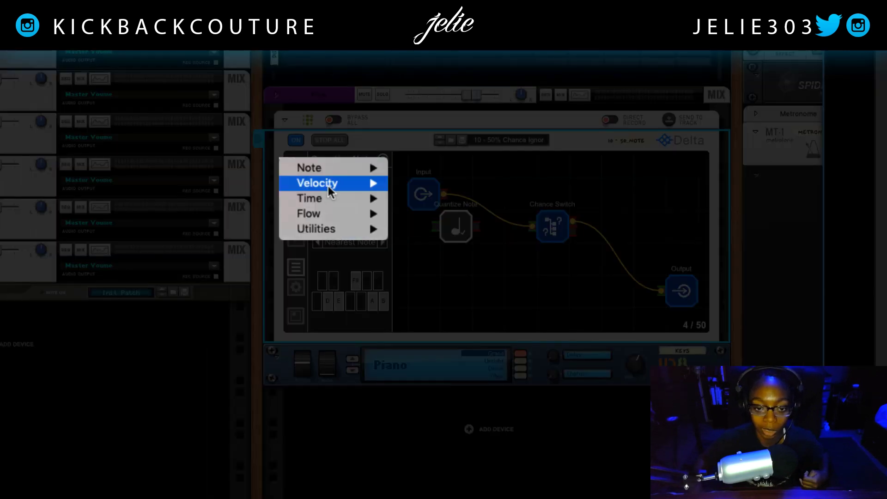
{"action": "mouse_move", "coordinate": [332, 188]}
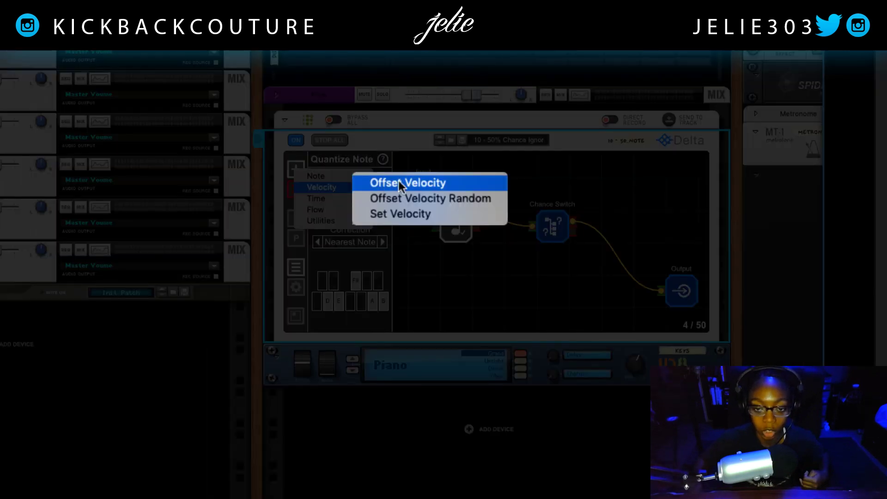
{"action": "left_click", "coordinate": [400, 168]}
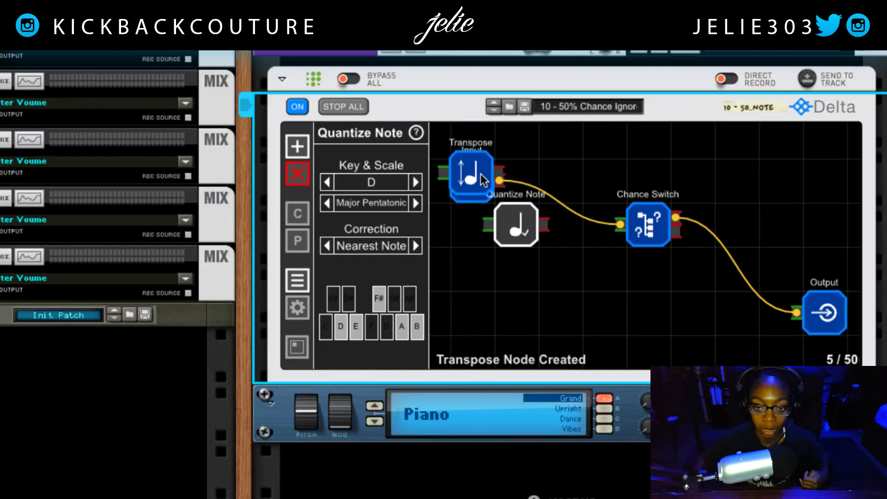
{"action": "left_click_drag", "start_coordinate": [480, 174], "coordinate": [468, 264]}
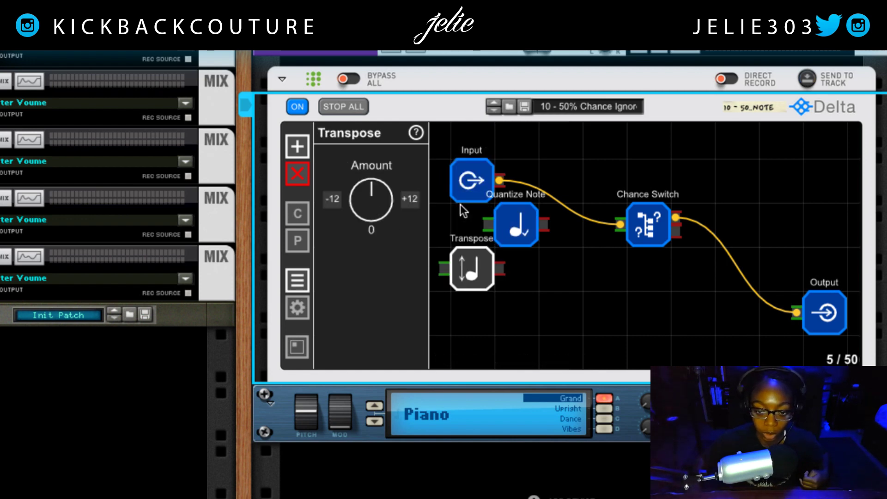
Step: Reset the Delta device to its initial patch
{"action": "left_click", "coordinate": [521, 221]}
{"action": "right_click", "coordinate": [394, 28]}
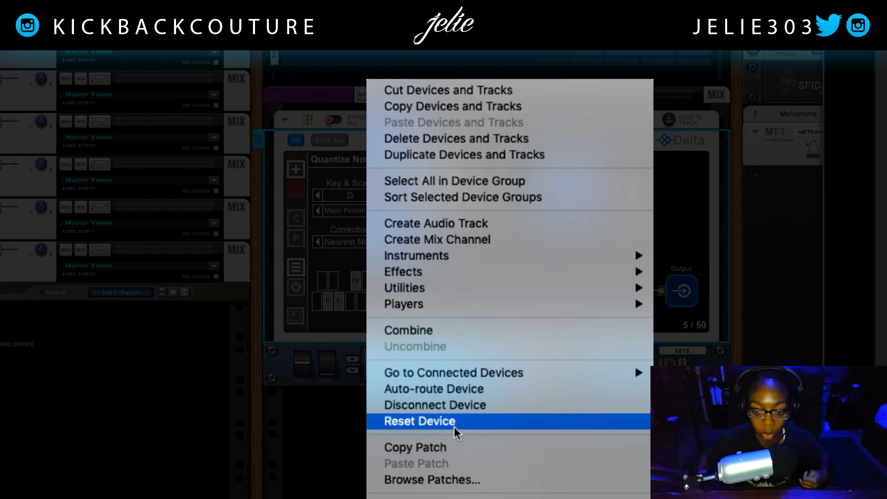
{"action": "left_click", "coordinate": [455, 421]}
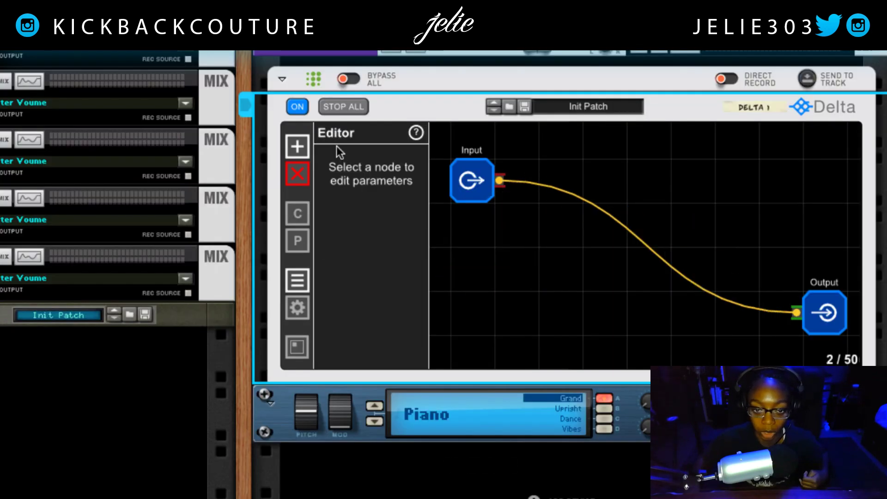
Step: Add a Transpose node beside the Input node and wire it between Input and Output
{"action": "left_click", "coordinate": [297, 146]}
{"action": "mouse_move", "coordinate": [332, 148]}
{"action": "left_click", "coordinate": [447, 148]}
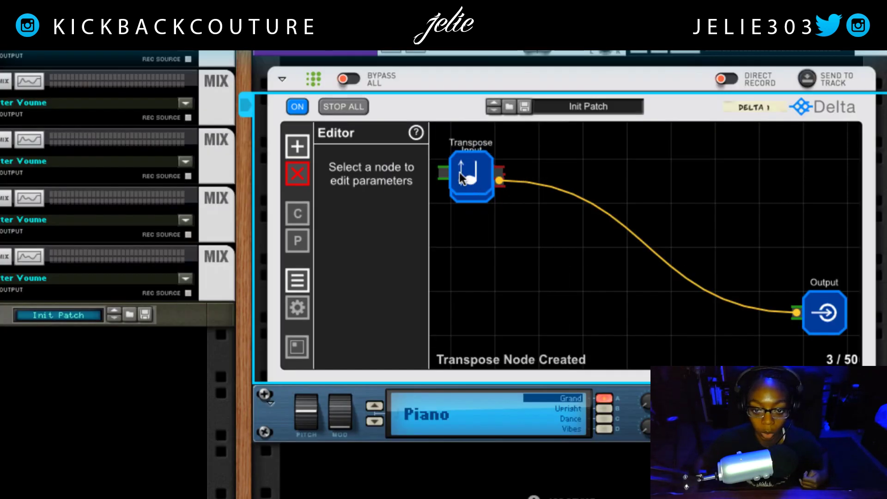
{"action": "left_click_drag", "start_coordinate": [462, 178], "coordinate": [557, 179]}
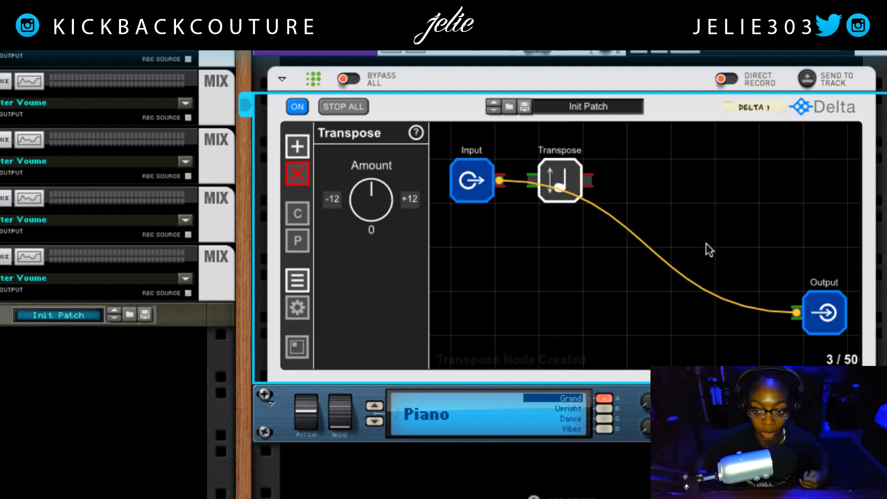
{"action": "left_click_drag", "start_coordinate": [795, 312], "coordinate": [543, 187]}
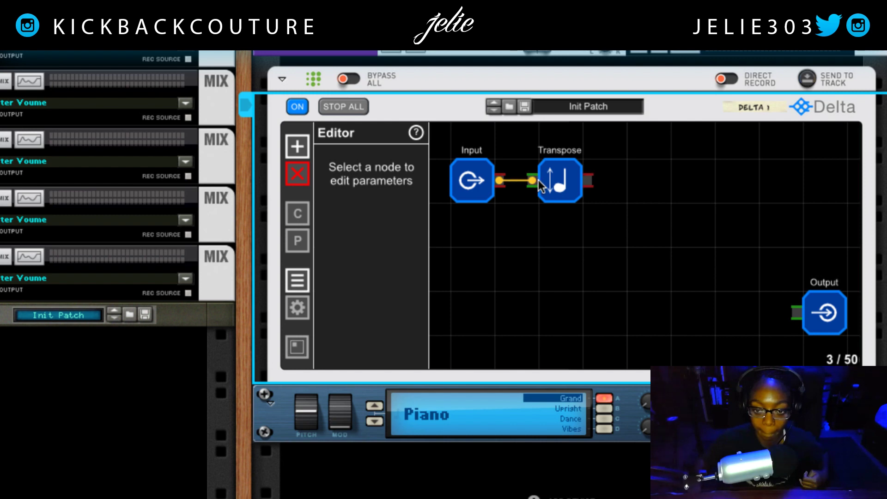
{"action": "left_click_drag", "start_coordinate": [588, 181], "coordinate": [796, 309]}
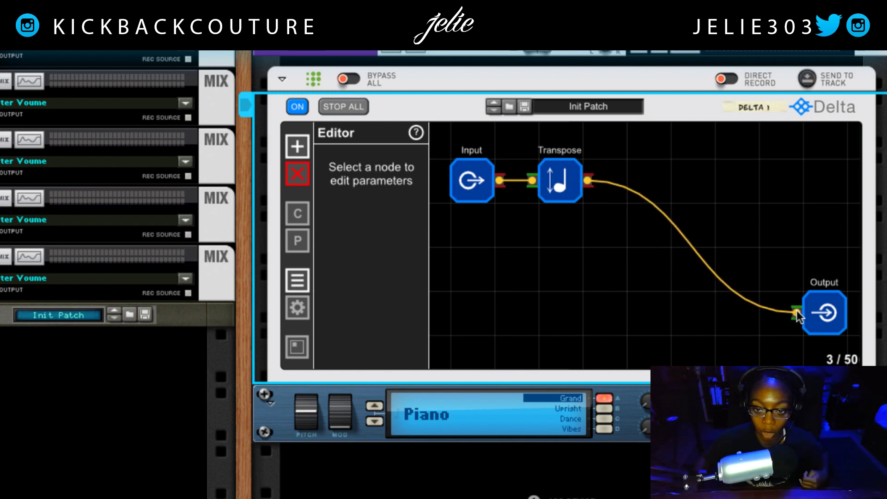
Step: Try the Transpose node's amount at +127, and set it to +24
{"action": "left_click", "coordinate": [550, 178]}
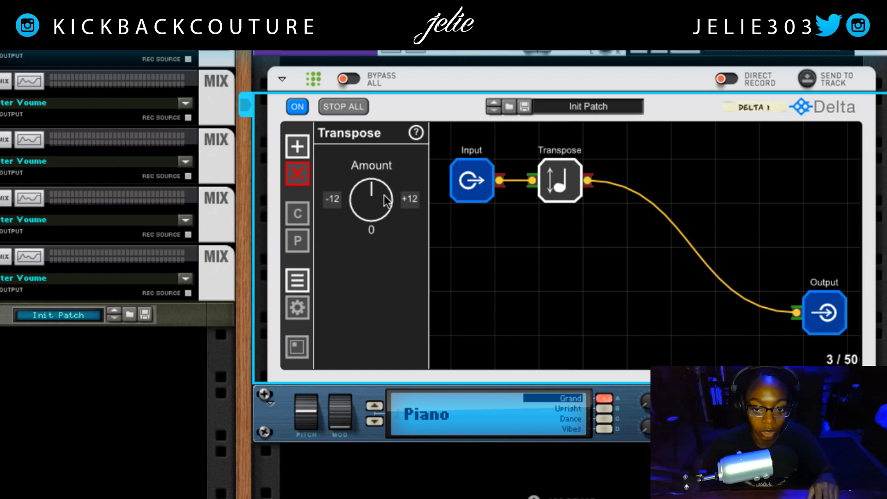
{"action": "left_click", "coordinate": [248, 401]}
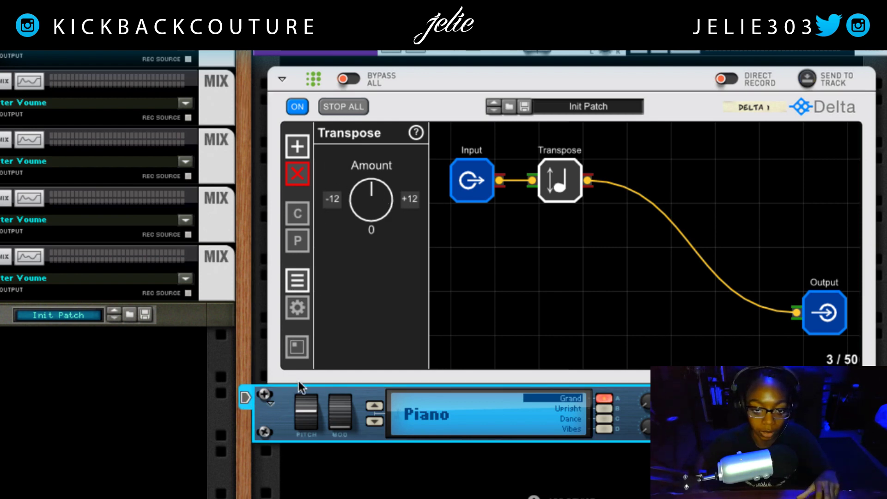
{"action": "left_click_drag", "start_coordinate": [377, 202], "coordinate": [365, 42]}
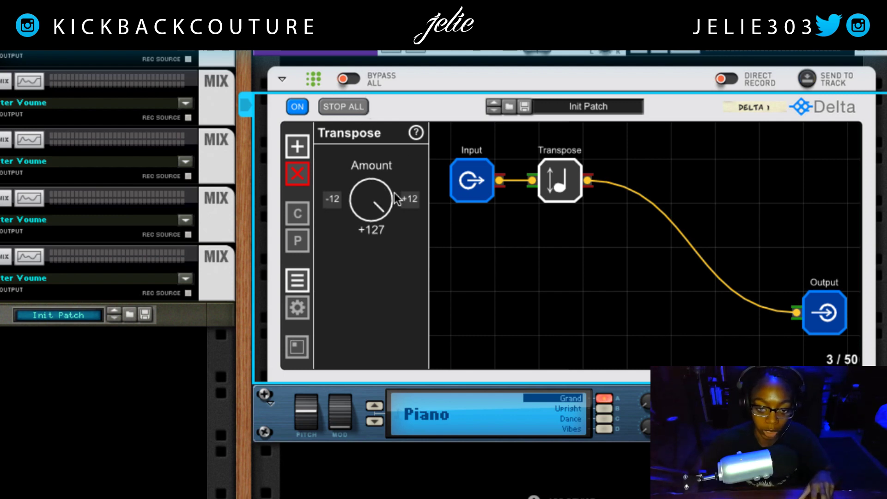
{"action": "left_click_drag", "start_coordinate": [376, 210], "coordinate": [382, 281]}
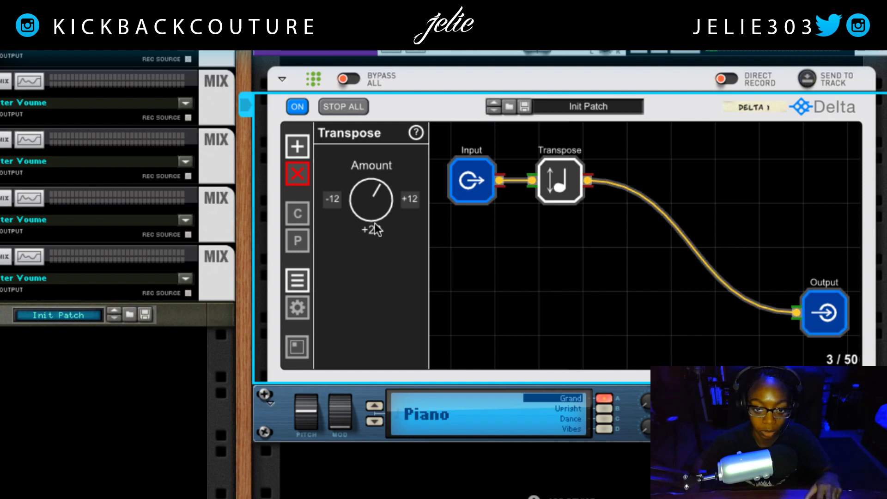
{"action": "scroll", "coordinate": [381, 212], "scroll_direction": "up", "scroll_amount": 2}
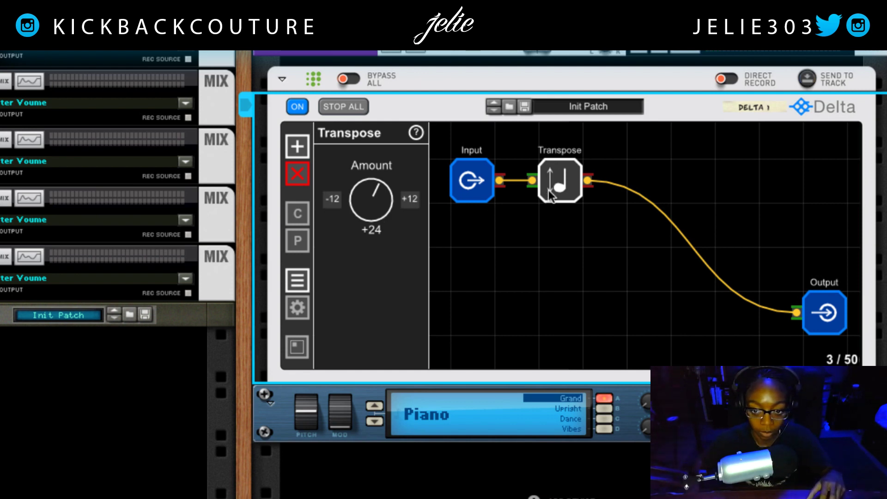
Step: Delete the Transpose node and connect Input directly to Output
{"action": "left_click", "coordinate": [298, 174]}
{"action": "left_click_drag", "start_coordinate": [505, 181], "coordinate": [795, 312]}
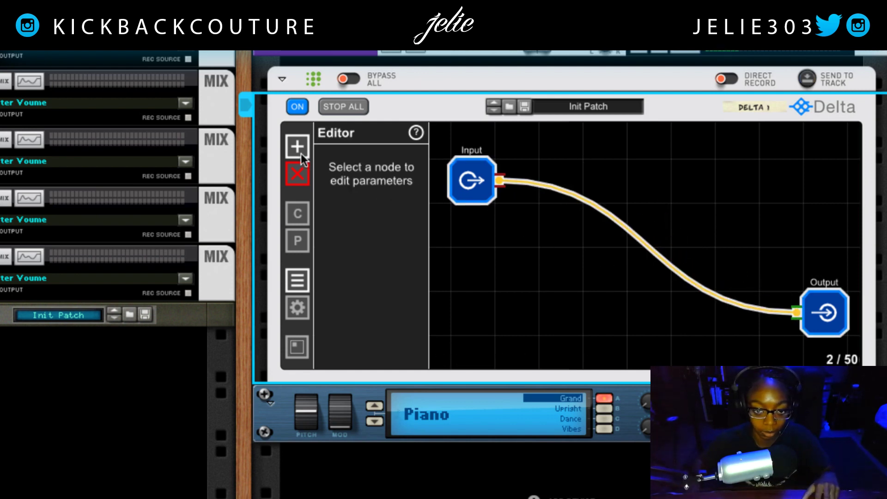
Step: Add a Transpose Random node and place it beside the Input node
{"action": "left_click", "coordinate": [297, 146]}
{"action": "mouse_move", "coordinate": [316, 178]}
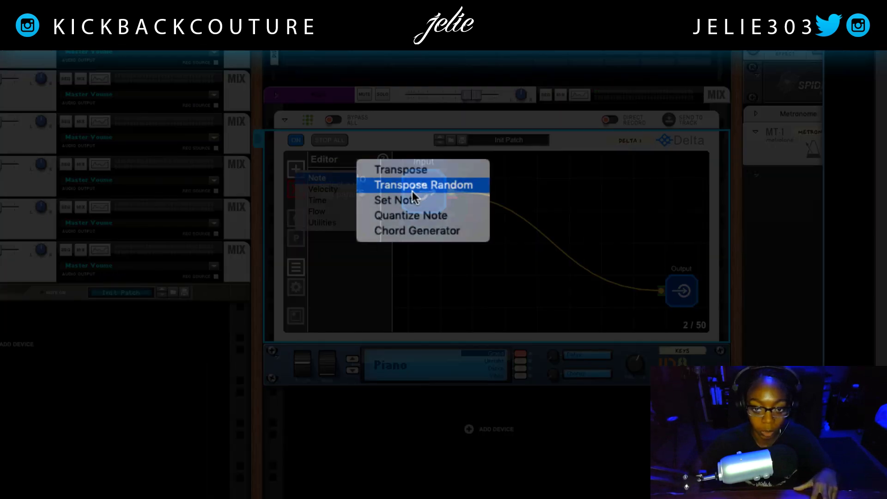
{"action": "left_click", "coordinate": [411, 187]}
{"action": "left_click_drag", "start_coordinate": [410, 201], "coordinate": [494, 210]}
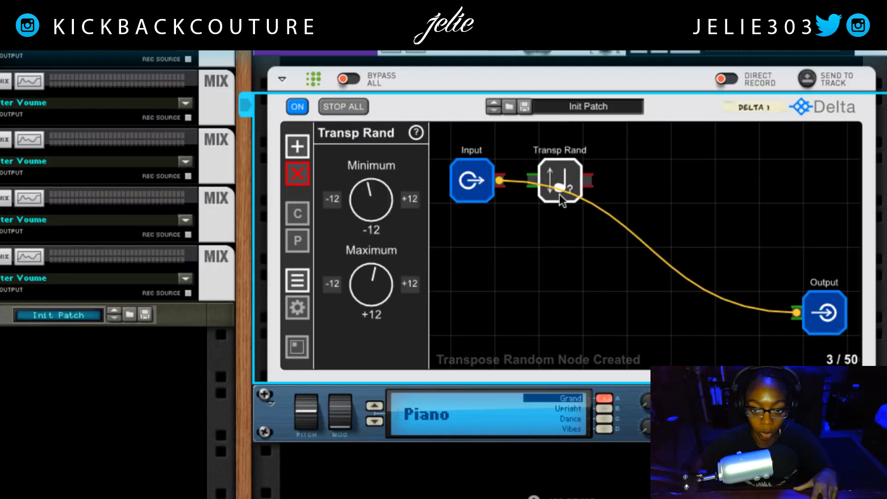
Step: Wire the Transpose Random node between Input and Output and show its parameters
{"action": "left_click_drag", "start_coordinate": [771, 311], "coordinate": [545, 200]}
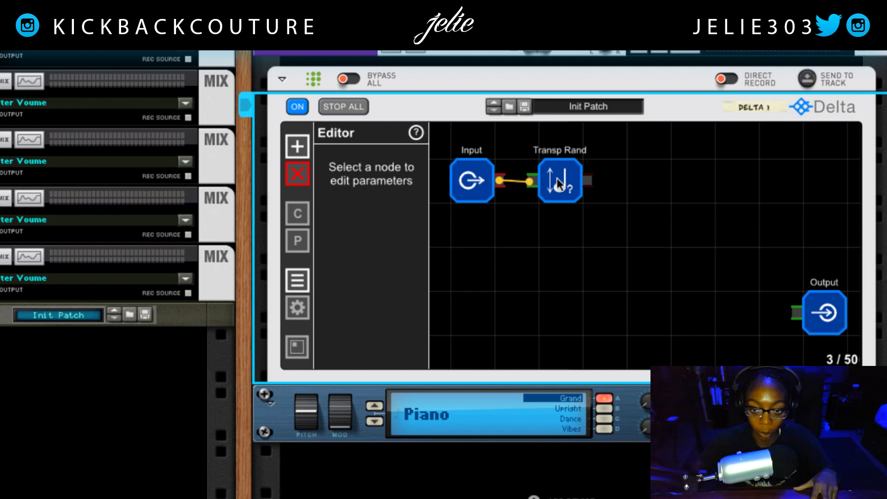
{"action": "left_click_drag", "start_coordinate": [612, 186], "coordinate": [798, 315]}
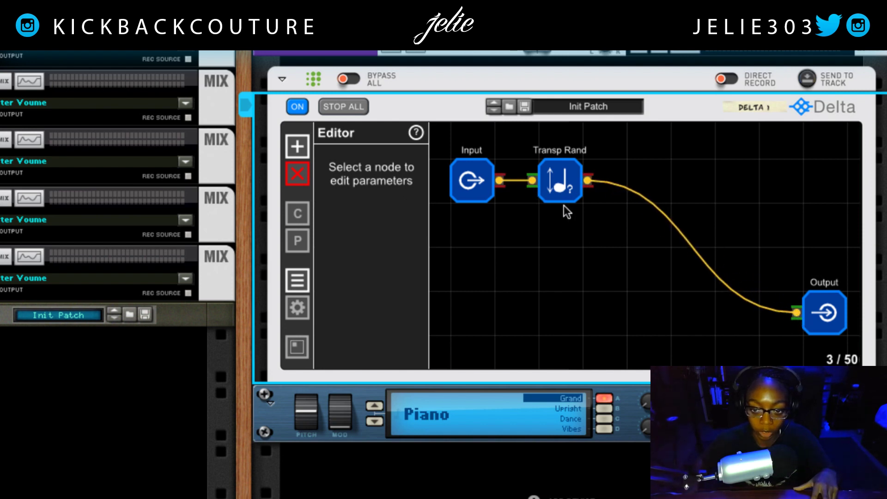
{"action": "left_click", "coordinate": [559, 185]}
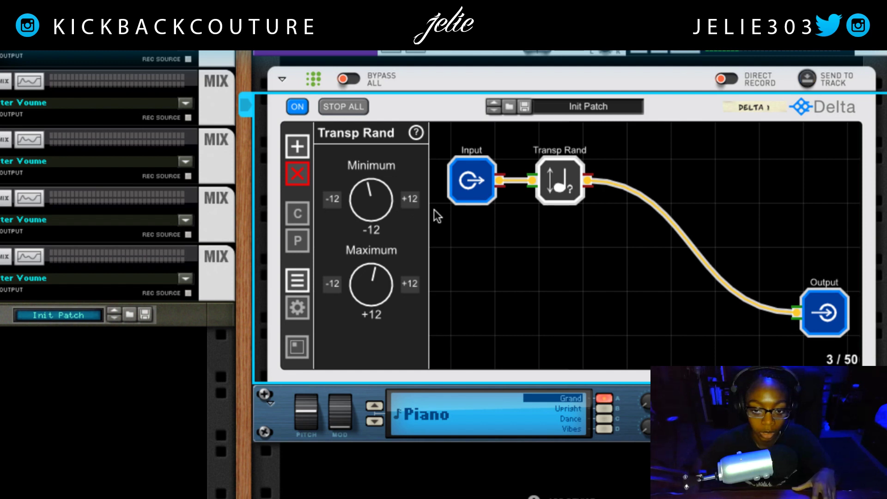
Step: Add a Quantize Note node beside Transpose Random and wire it between Transpose Random and Output
{"action": "left_click", "coordinate": [297, 146]}
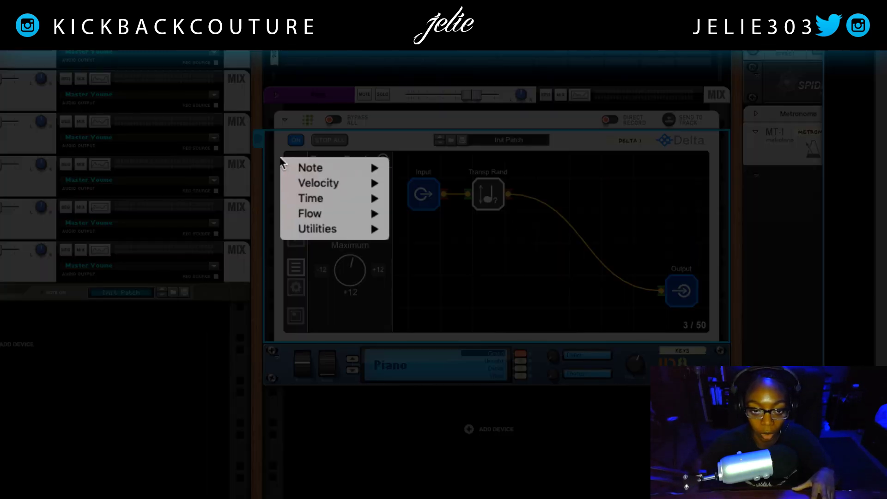
{"action": "mouse_move", "coordinate": [309, 180]}
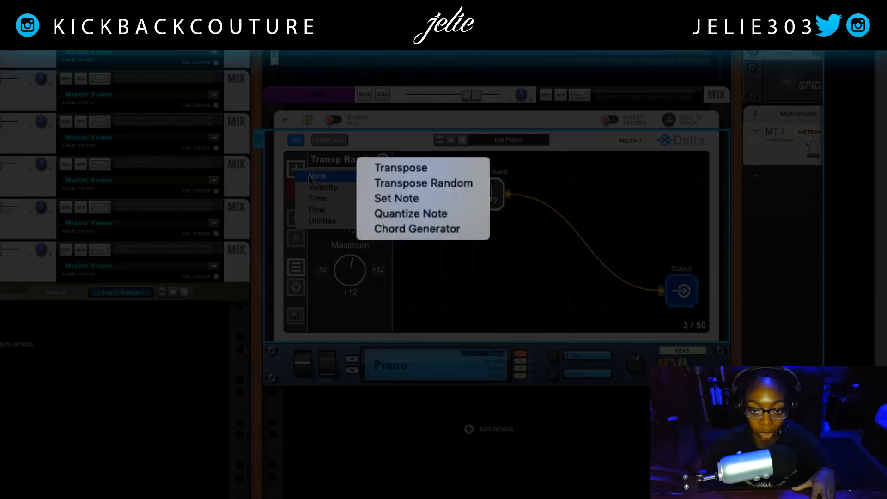
{"action": "left_click", "coordinate": [423, 213]}
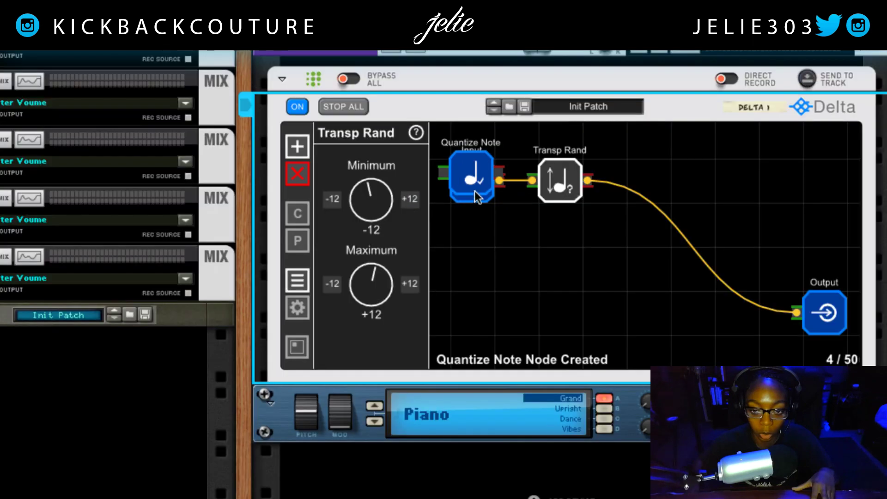
{"action": "left_click_drag", "start_coordinate": [477, 196], "coordinate": [642, 198]}
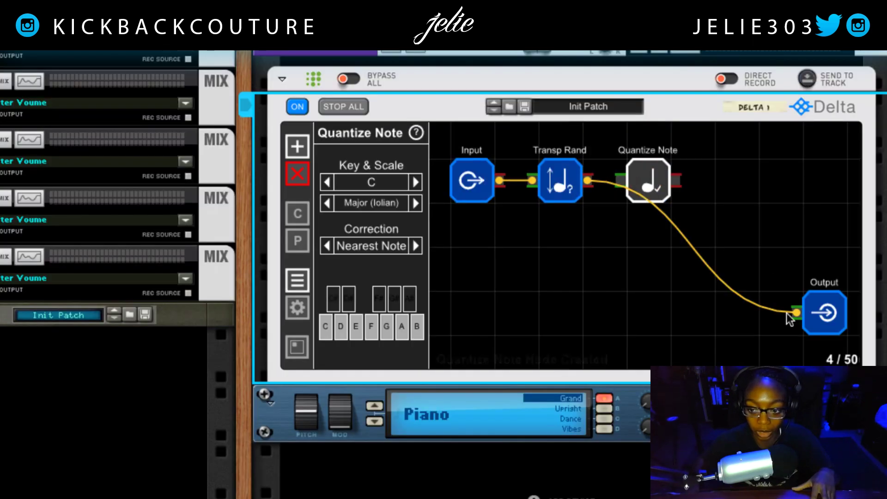
{"action": "left_click_drag", "start_coordinate": [795, 313], "coordinate": [673, 249]}
{"action": "left_click_drag", "start_coordinate": [631, 179], "coordinate": [634, 180]}
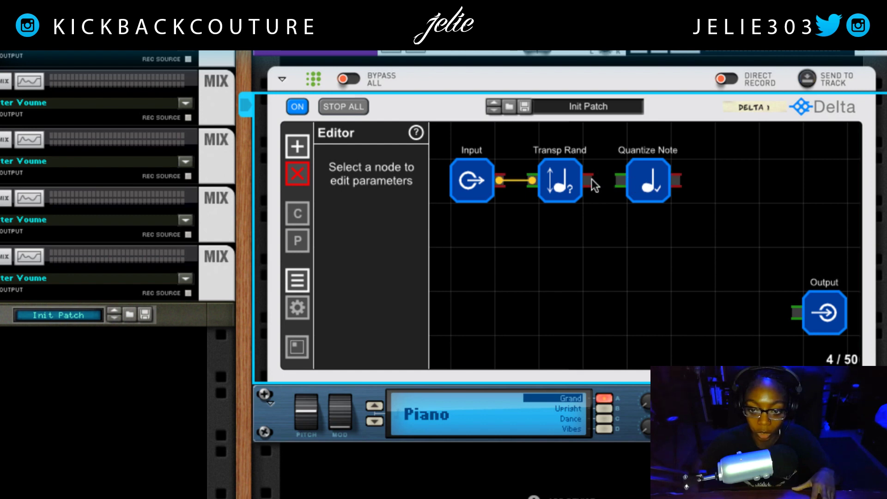
{"action": "left_click_drag", "start_coordinate": [621, 182], "coordinate": [796, 314]}
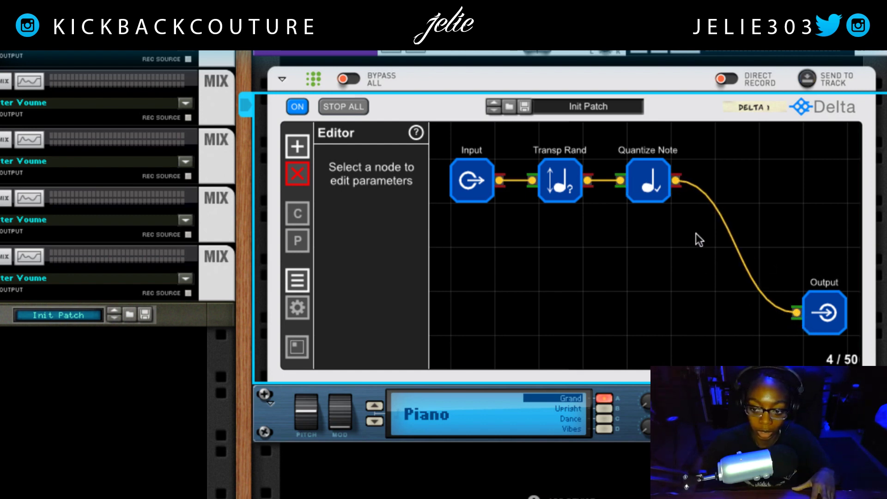
Step: Set the Quantize Note node's key to D and its scale to Spanish
{"action": "left_click", "coordinate": [641, 174]}
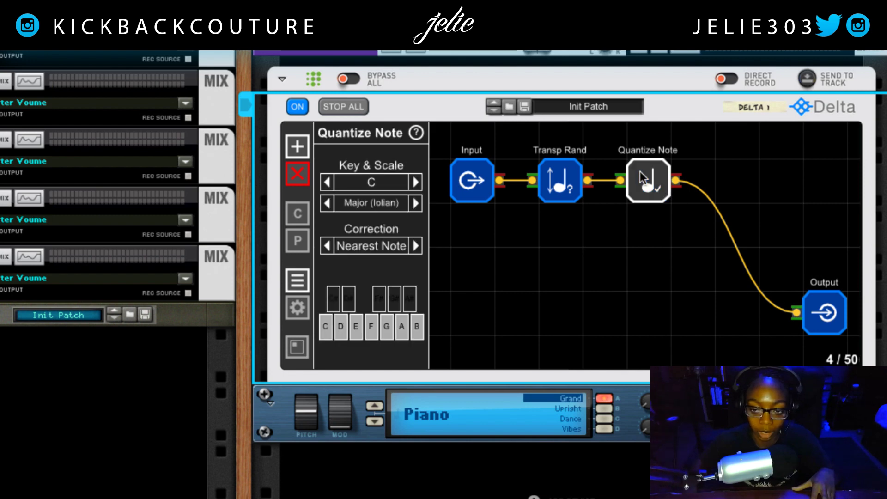
{"action": "left_click", "coordinate": [414, 182]}
{"action": "left_click", "coordinate": [411, 185]}
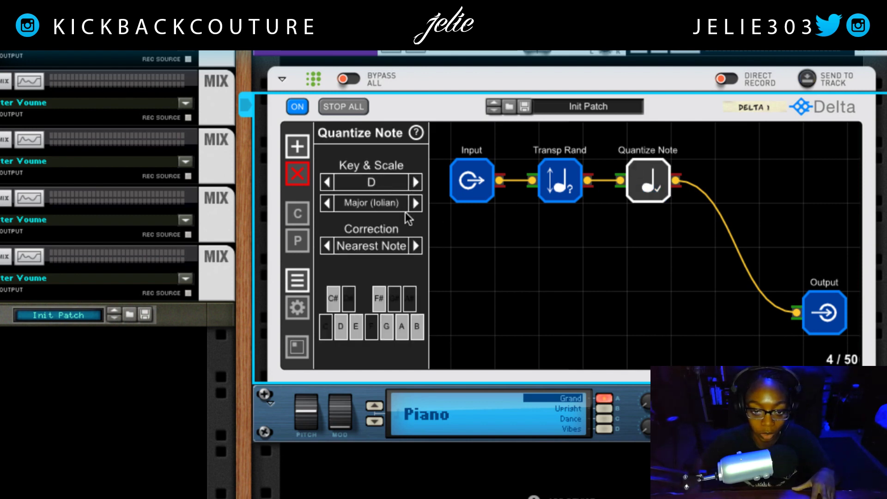
{"action": "left_click", "coordinate": [411, 205]}
{"action": "left_click", "coordinate": [411, 205]}
{"action": "left_click", "coordinate": [415, 204]}
{"action": "left_click", "coordinate": [415, 204]}
{"action": "left_click", "coordinate": [414, 204]}
{"action": "left_click", "coordinate": [414, 204]}
{"action": "left_click", "coordinate": [415, 204]}
{"action": "left_click", "coordinate": [411, 205]}
{"action": "left_click", "coordinate": [411, 205]}
{"action": "left_click", "coordinate": [412, 205]}
{"action": "left_click", "coordinate": [412, 205]}
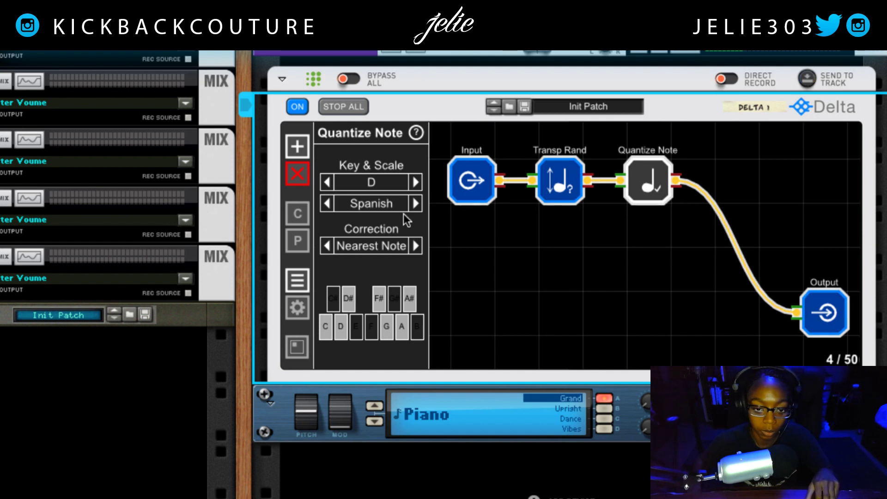
{"action": "left_click", "coordinate": [523, 229]}
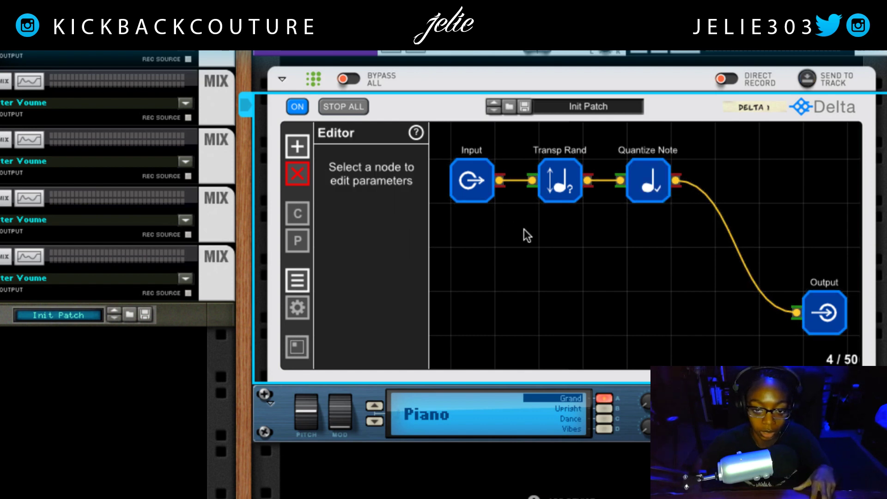
Step: Add a Chord Generator node, wire it between Transpose Random and Quantize Note, and place Quantize Note beside it
{"action": "left_click", "coordinate": [307, 149]}
{"action": "mouse_move", "coordinate": [331, 157]}
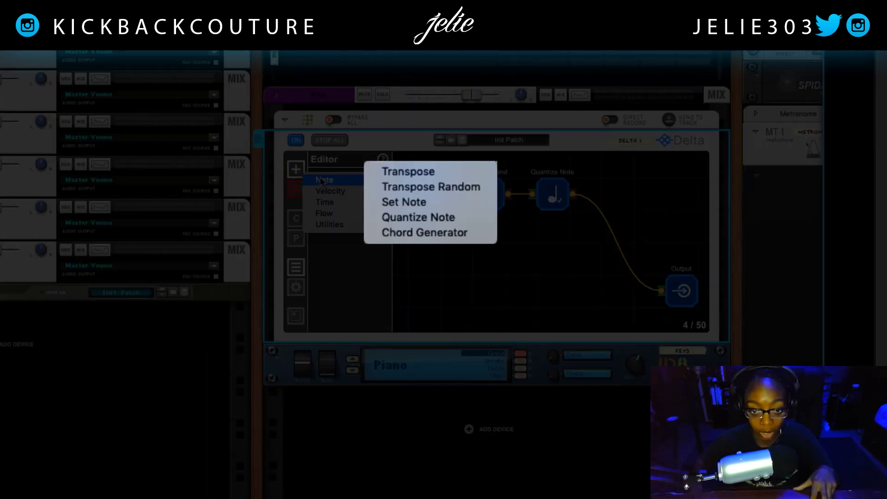
{"action": "left_click", "coordinate": [405, 232]}
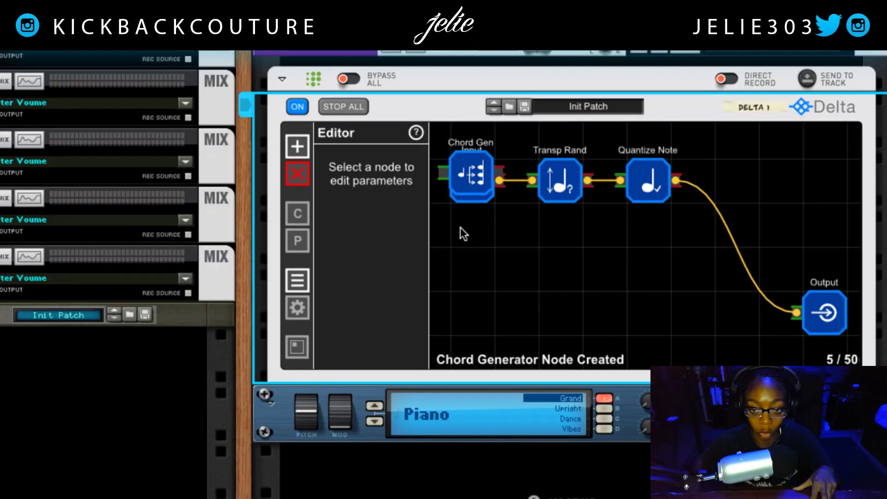
{"action": "left_click_drag", "start_coordinate": [465, 178], "coordinate": [599, 183]}
{"action": "left_click", "coordinate": [617, 180]}
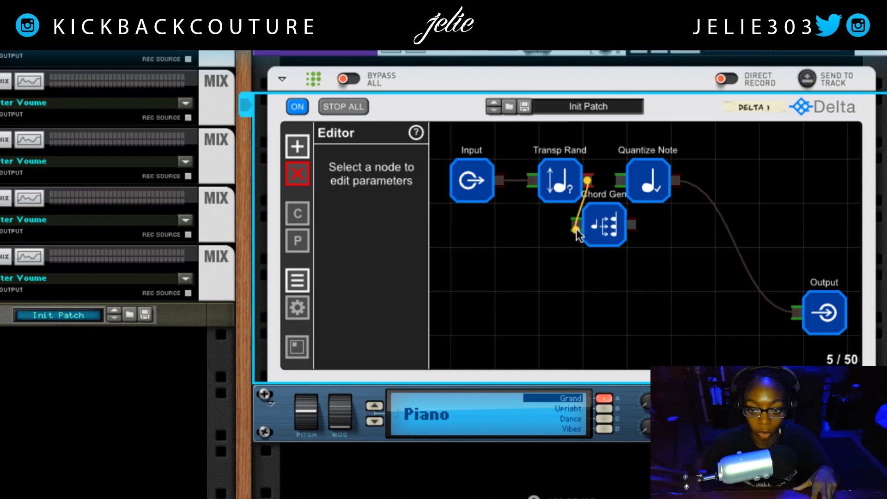
{"action": "left_click_drag", "start_coordinate": [580, 228], "coordinate": [578, 225]}
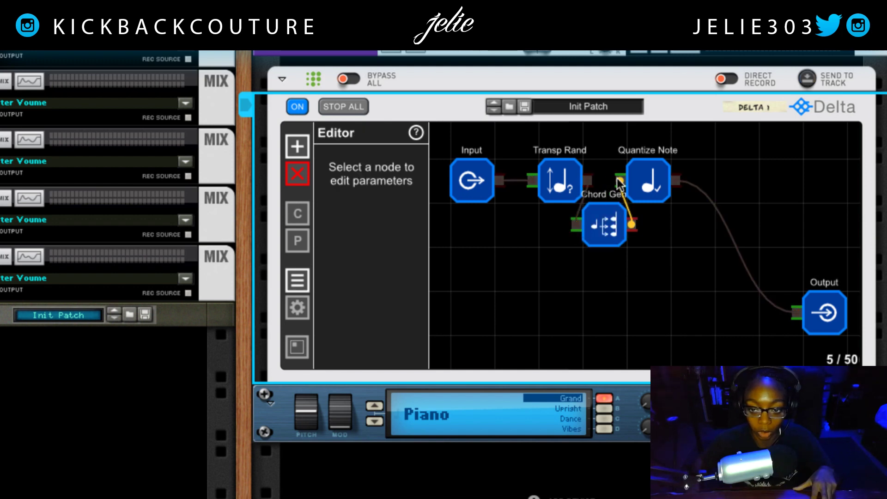
{"action": "left_click_drag", "start_coordinate": [619, 179], "coordinate": [676, 217]}
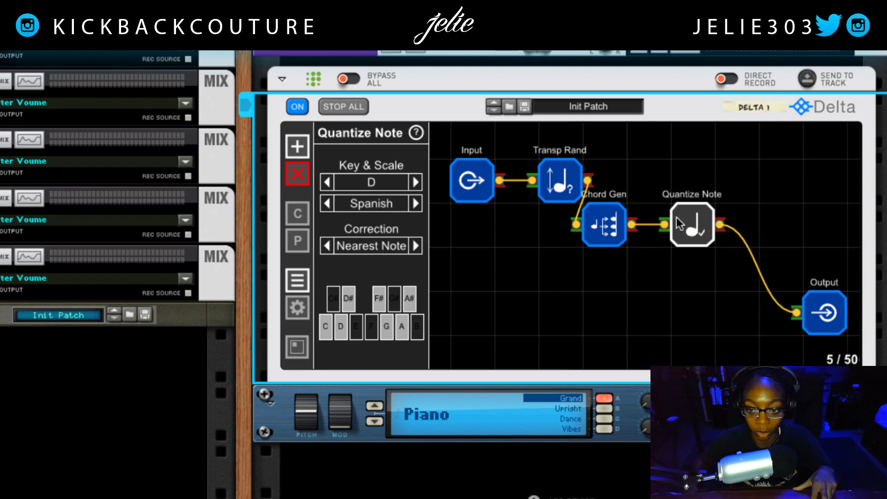
Step: Line up the Input, Transpose Random and Quantize Note nodes in one row with the Chord Generator
{"action": "left_click_drag", "start_coordinate": [568, 189], "coordinate": [568, 233]}
{"action": "left_click_drag", "start_coordinate": [462, 179], "coordinate": [506, 223]}
{"action": "left_click_drag", "start_coordinate": [675, 236], "coordinate": [656, 233]}
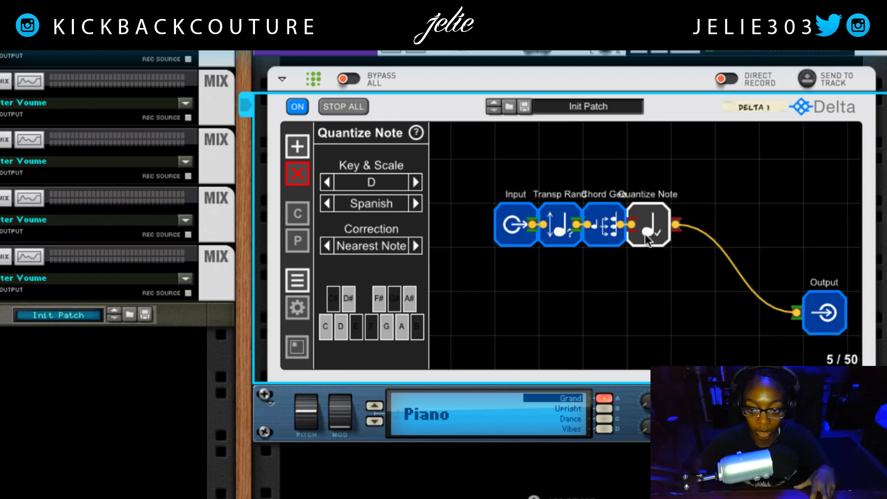
Step: Set the Chord Generator's quality to Minor and show the Quantize Note node's parameters
{"action": "left_click", "coordinate": [597, 228]}
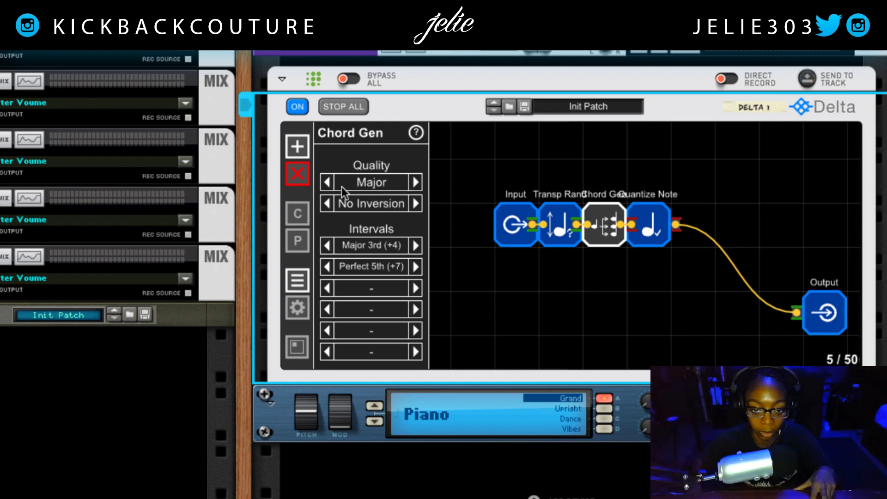
{"action": "left_click", "coordinate": [415, 182]}
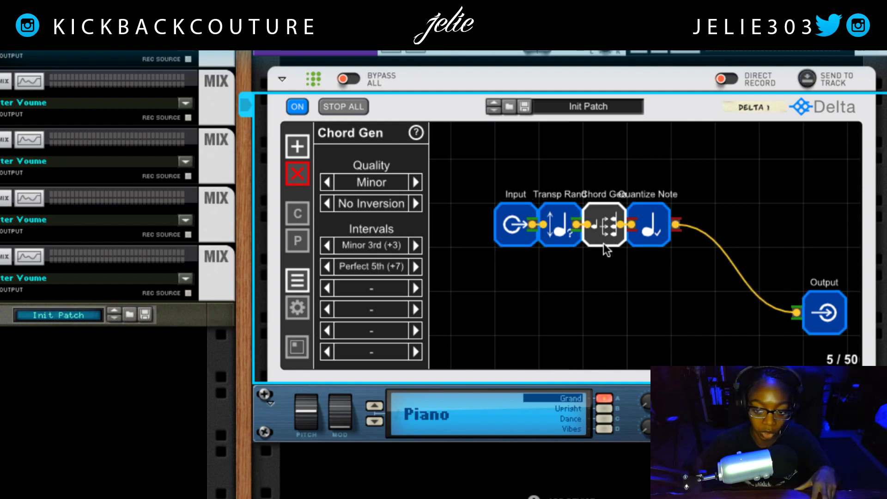
{"action": "left_click", "coordinate": [644, 237]}
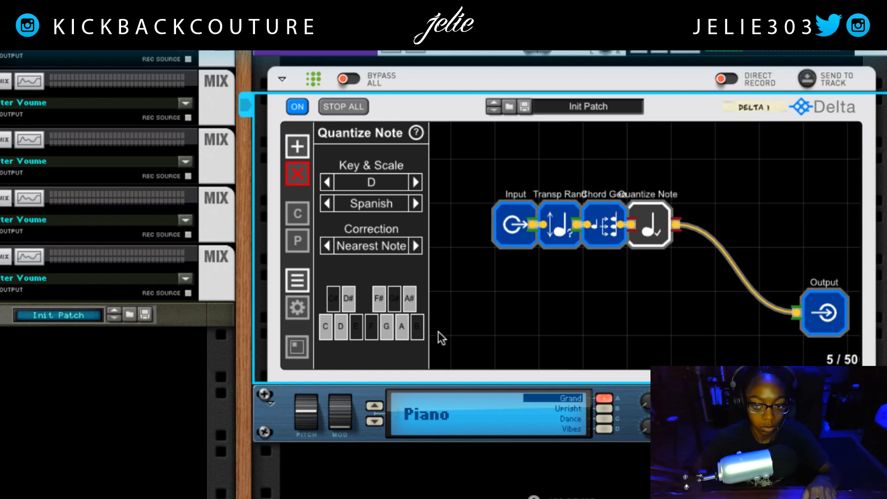
Step: Delete the Transpose Random node, connect Input to the Chord Generator, and reopen the Quantize Note parameters
{"action": "left_click", "coordinate": [558, 235]}
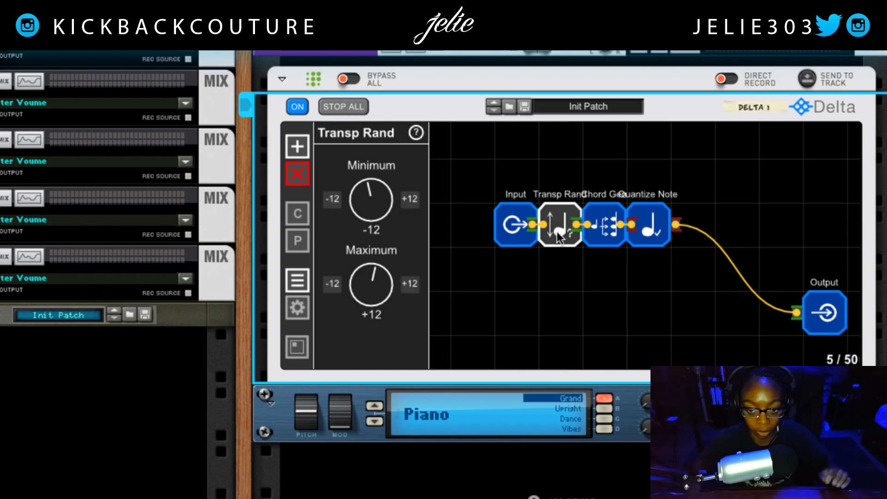
{"action": "key", "text": "Delete"}
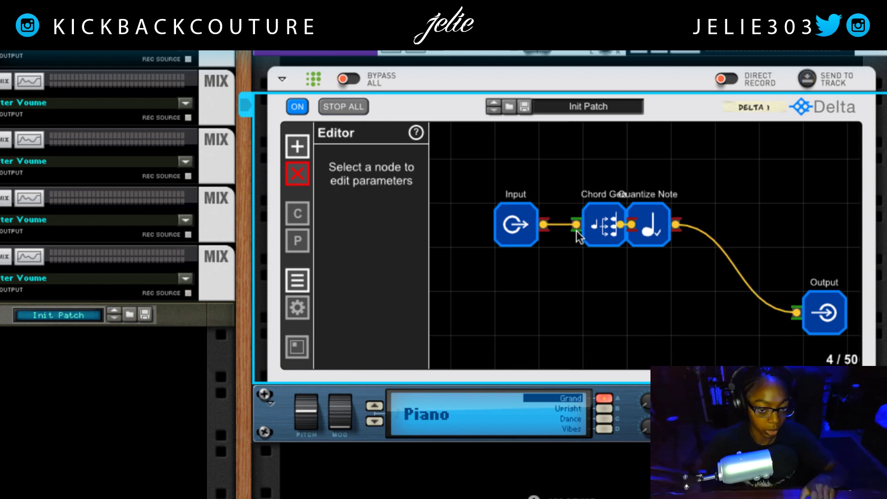
{"action": "left_click", "coordinate": [602, 234]}
{"action": "left_click", "coordinate": [648, 235]}
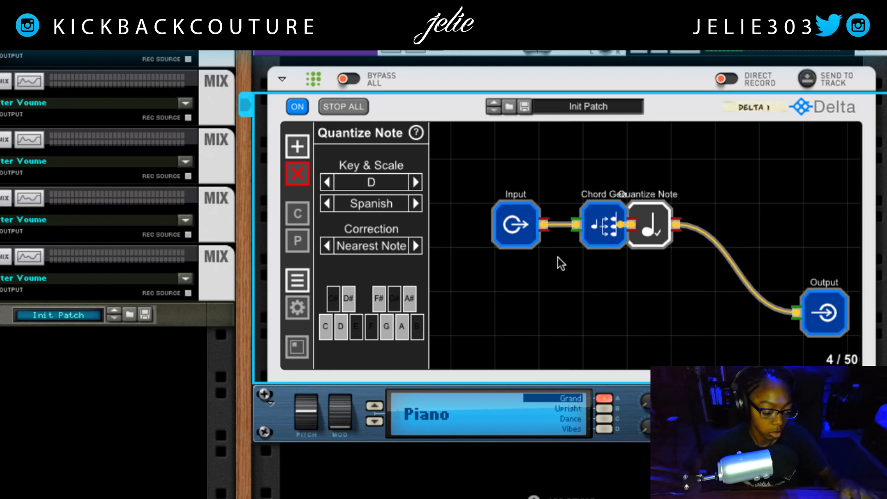
Step: Add a Set Note node and place it below and between the Input and Chord Generator nodes
{"action": "left_click", "coordinate": [296, 145]}
{"action": "mouse_move", "coordinate": [325, 161]}
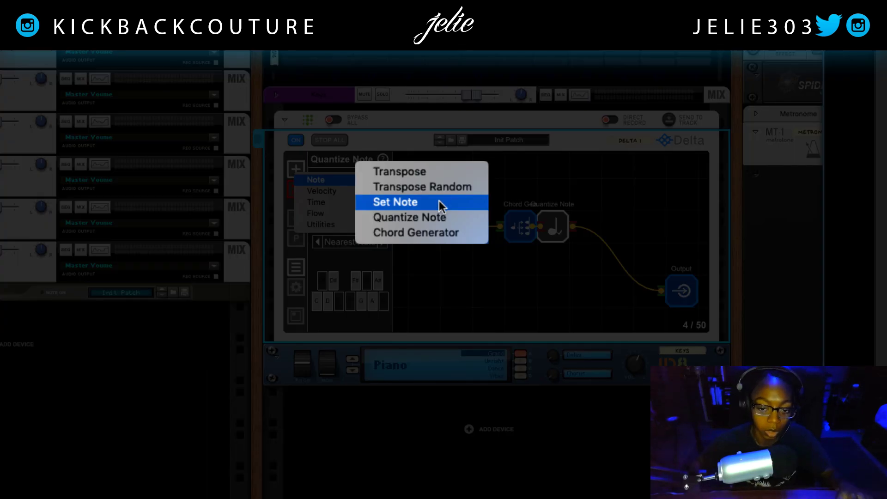
{"action": "left_click", "coordinate": [439, 201]}
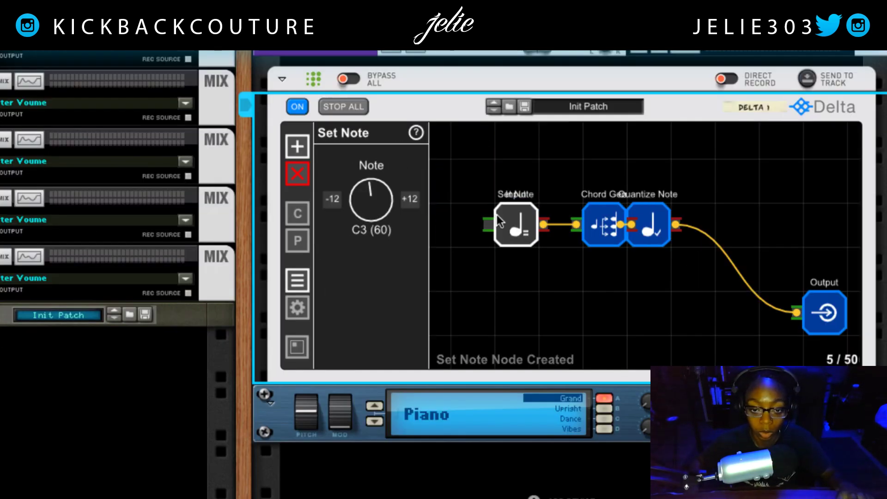
{"action": "left_click_drag", "start_coordinate": [497, 214], "coordinate": [556, 276]}
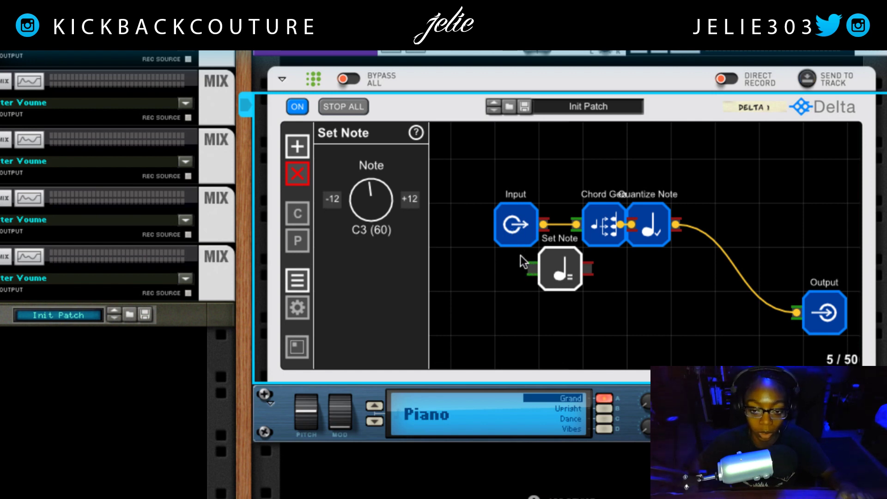
Step: Wire Set Note between Input and Output, move Input beside it, and set its note to G3 (67)
{"action": "left_click_drag", "start_coordinate": [526, 226], "coordinate": [532, 267]}
{"action": "left_click", "coordinate": [509, 223]}
{"action": "left_click", "coordinate": [469, 226]}
{"action": "left_click_drag", "start_coordinate": [585, 269], "coordinate": [786, 309]}
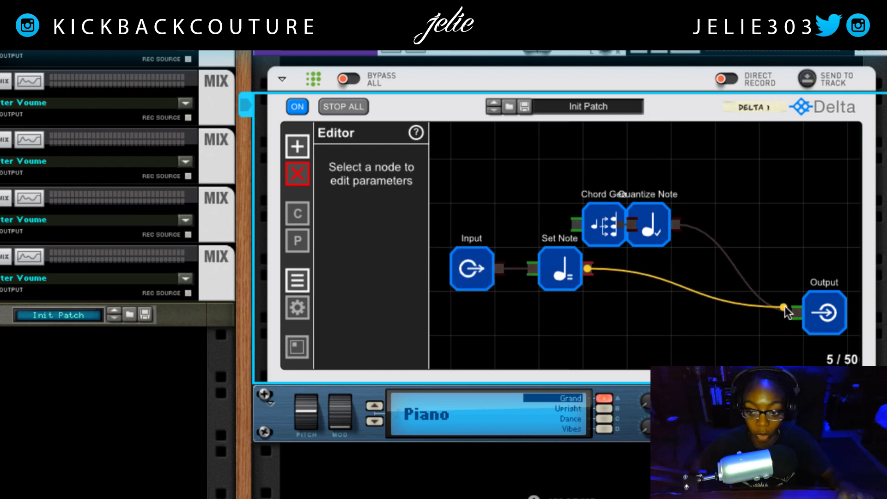
{"action": "left_click", "coordinate": [558, 273]}
{"action": "left_click_drag", "start_coordinate": [370, 206], "coordinate": [358, 193]}
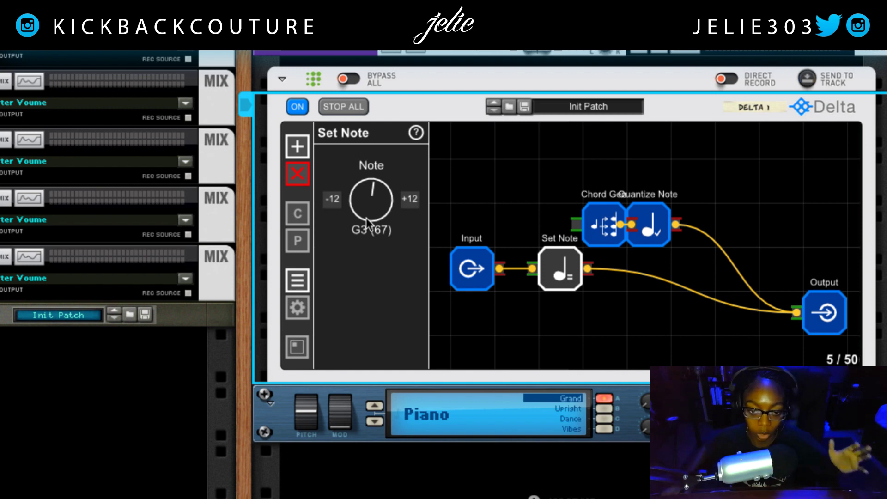
Step: Add a Delay node and place it directly below the Set Note node
{"action": "left_click", "coordinate": [301, 142]}
{"action": "mouse_move", "coordinate": [337, 169]}
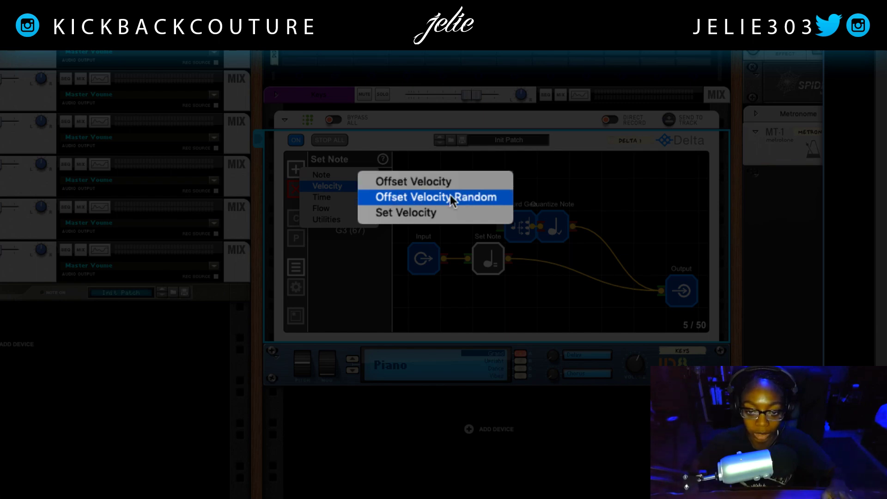
{"action": "mouse_move", "coordinate": [340, 203]}
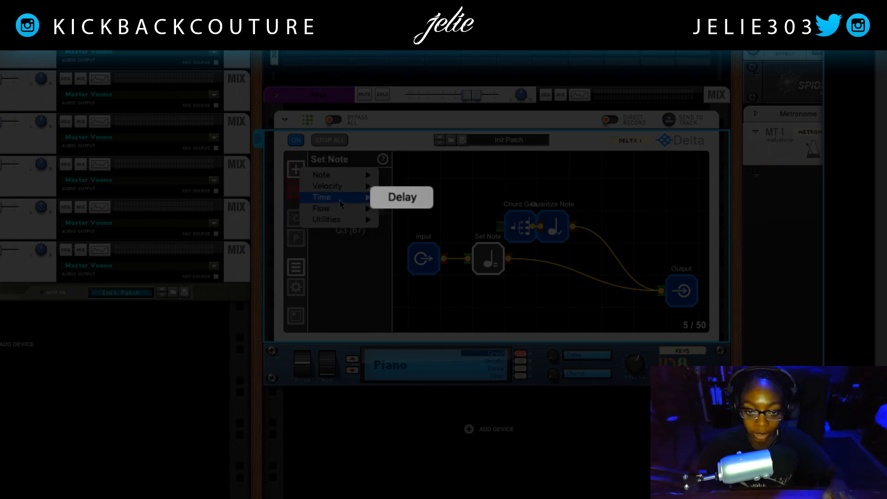
{"action": "left_click", "coordinate": [401, 197]}
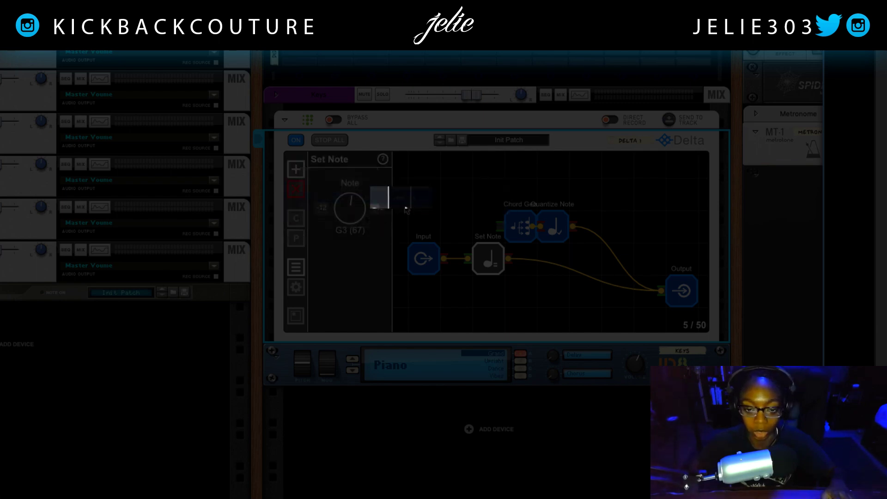
{"action": "left_click_drag", "start_coordinate": [412, 193], "coordinate": [434, 257]}
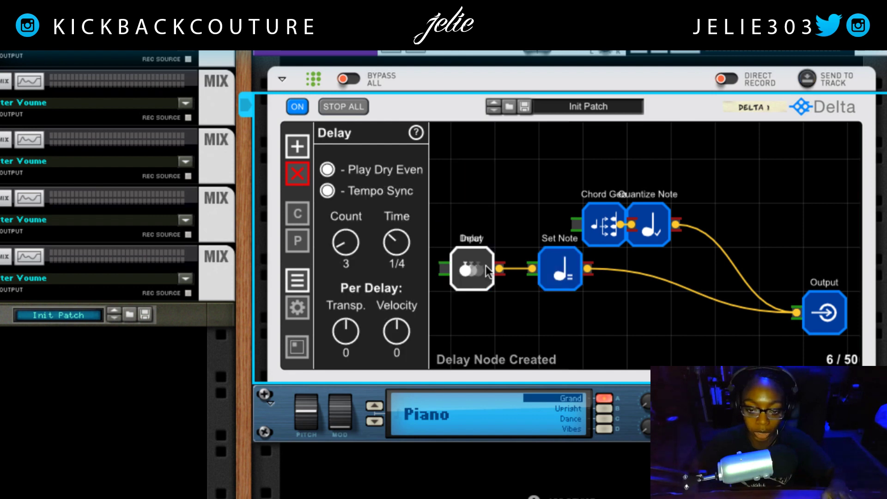
{"action": "left_click_drag", "start_coordinate": [486, 266], "coordinate": [552, 320]}
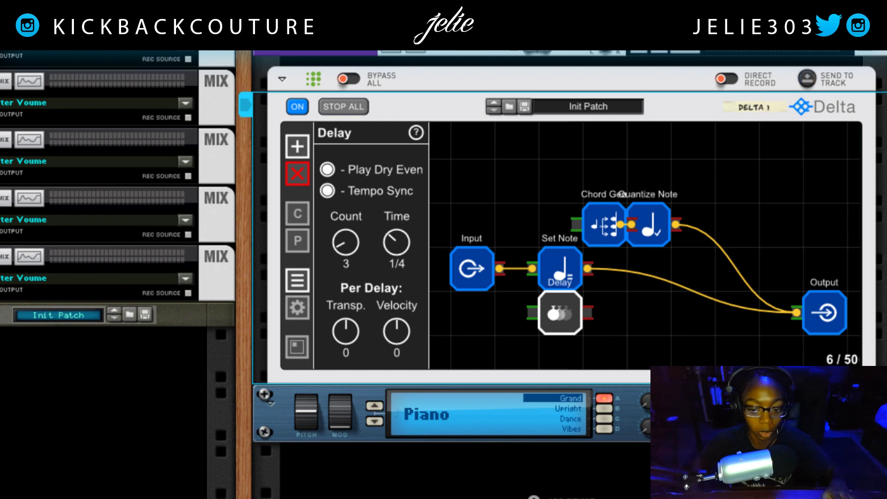
{"action": "left_click", "coordinate": [506, 306]}
Step: Delete the Set Note node and wire the Delay node between Input and Output
{"action": "left_click", "coordinate": [551, 264]}
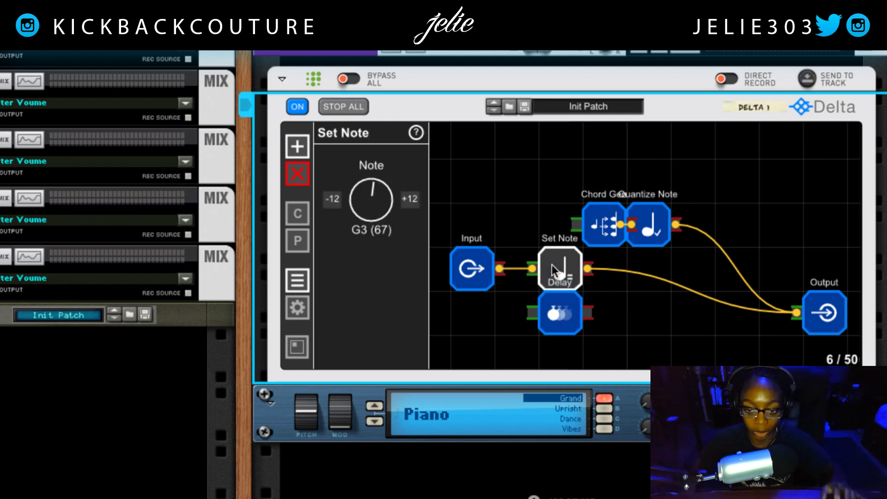
{"action": "key", "text": "Delete"}
{"action": "left_click", "coordinate": [487, 267]}
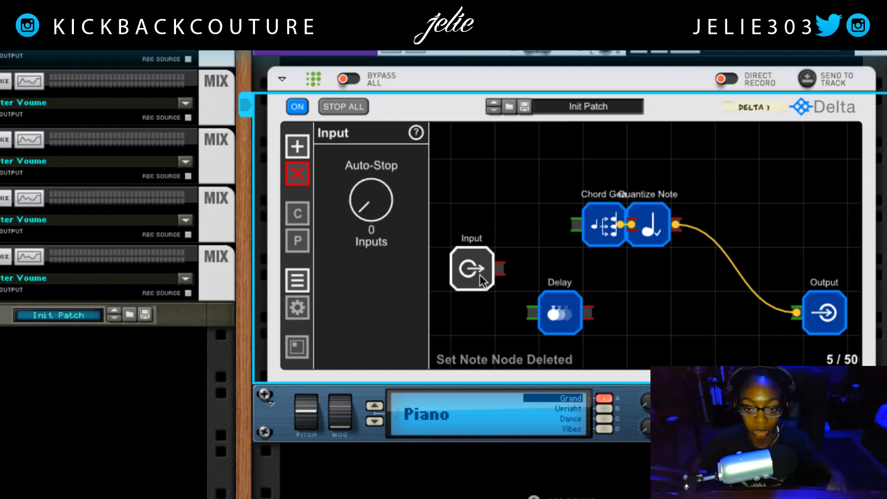
{"action": "left_click_drag", "start_coordinate": [500, 269], "coordinate": [534, 312]}
{"action": "left_click_drag", "start_coordinate": [588, 312], "coordinate": [795, 313]}
Step: Try the Delay node's count at Manual Stop, and set it to 1
{"action": "left_click", "coordinate": [559, 314]}
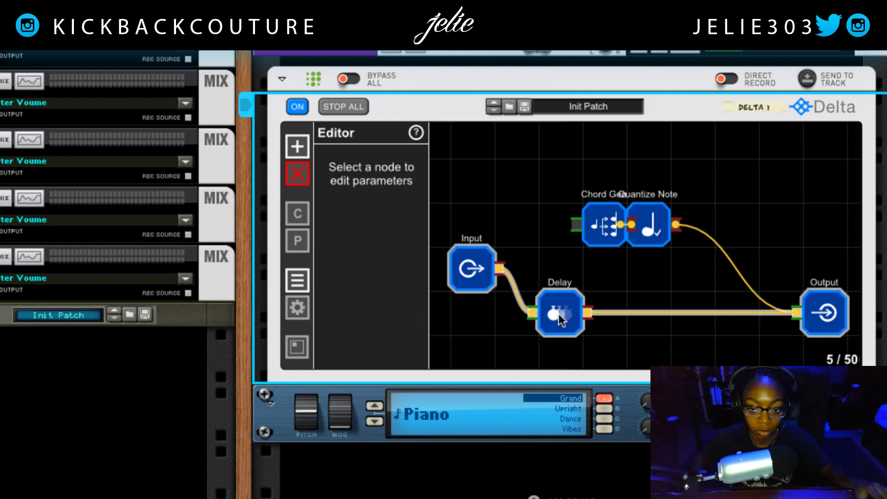
{"action": "left_click_drag", "start_coordinate": [353, 253], "coordinate": [350, 161]}
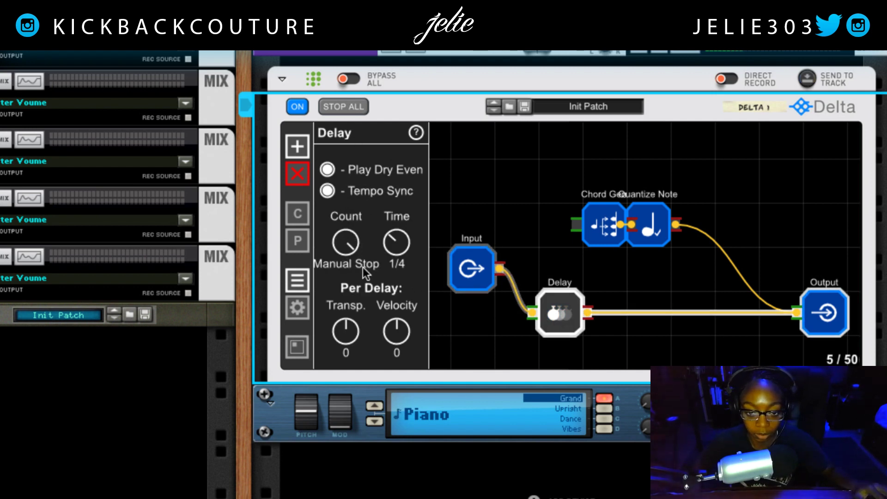
{"action": "left_click_drag", "start_coordinate": [349, 248], "coordinate": [355, 295]}
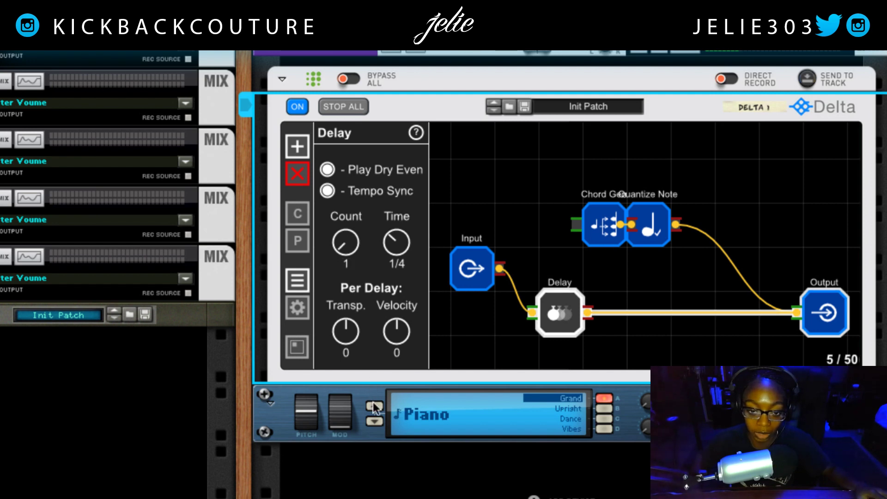